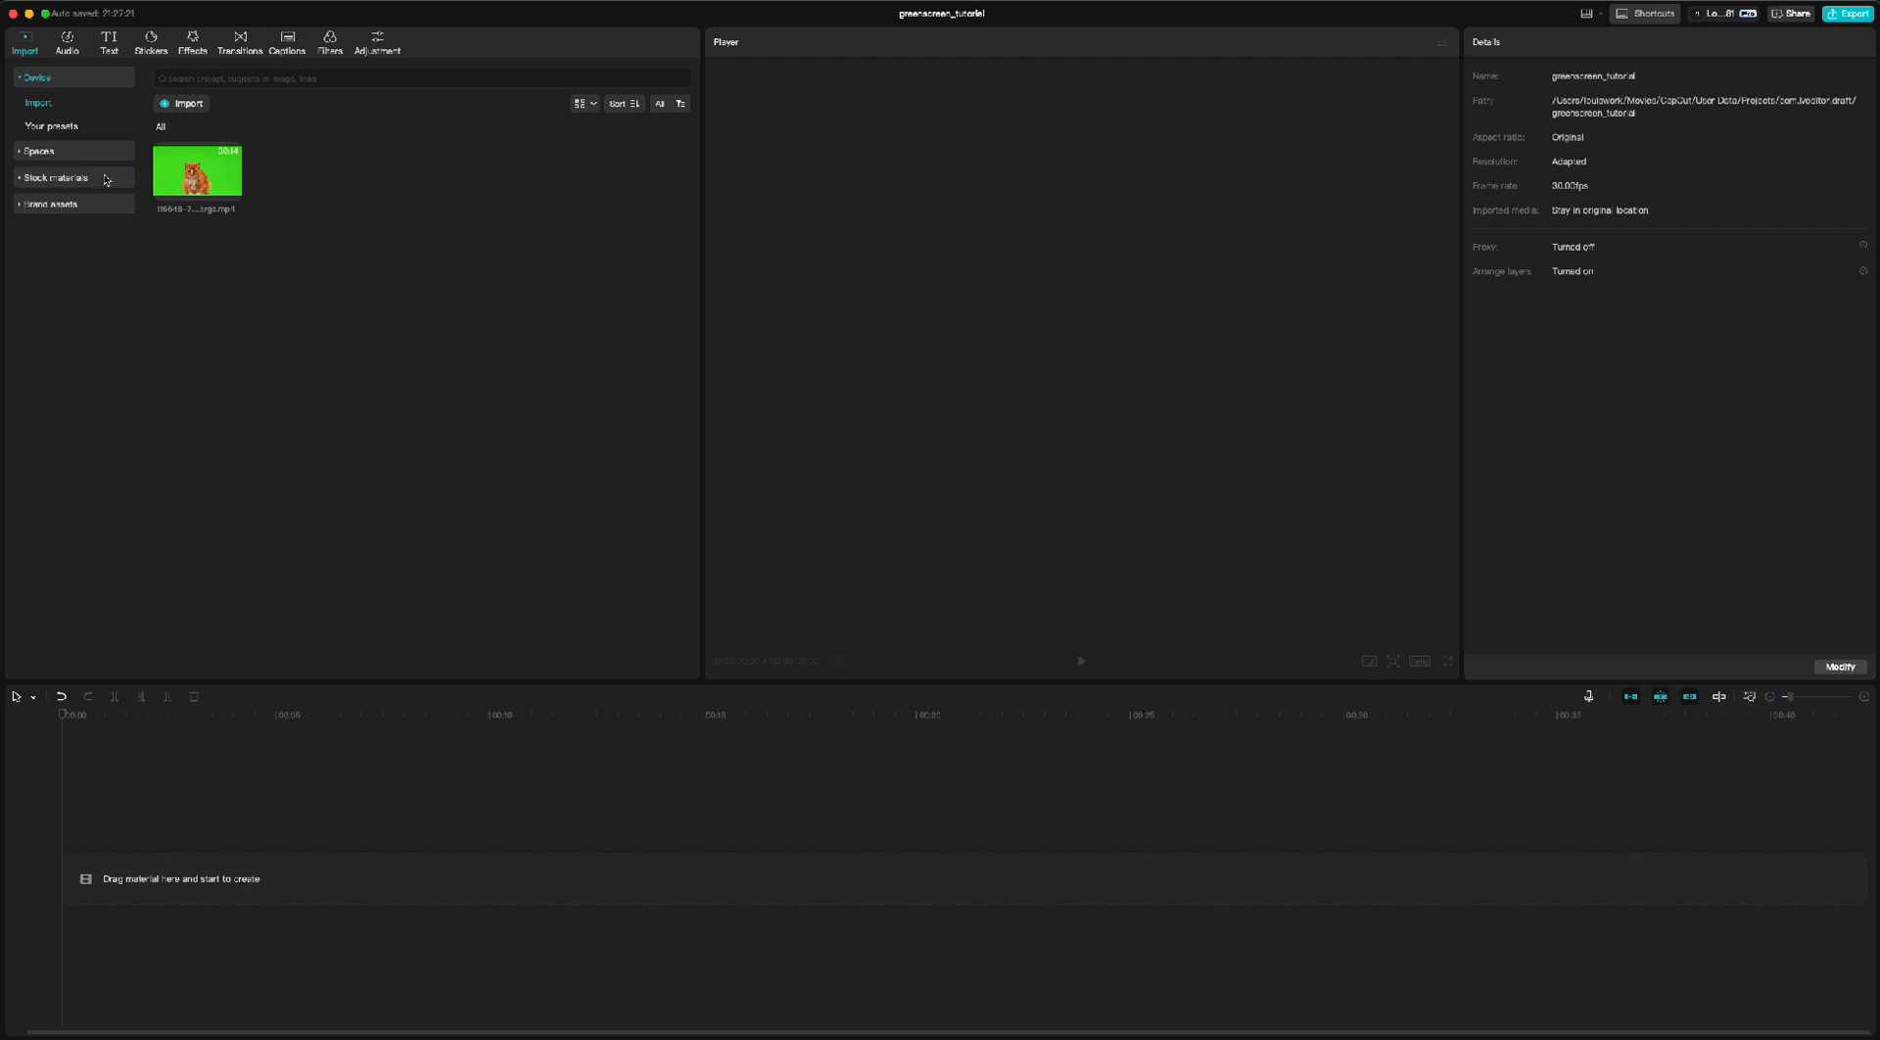
Step: Browse the Green Screen category of the stock materials for available green-screen clips
left_click(29, 178)
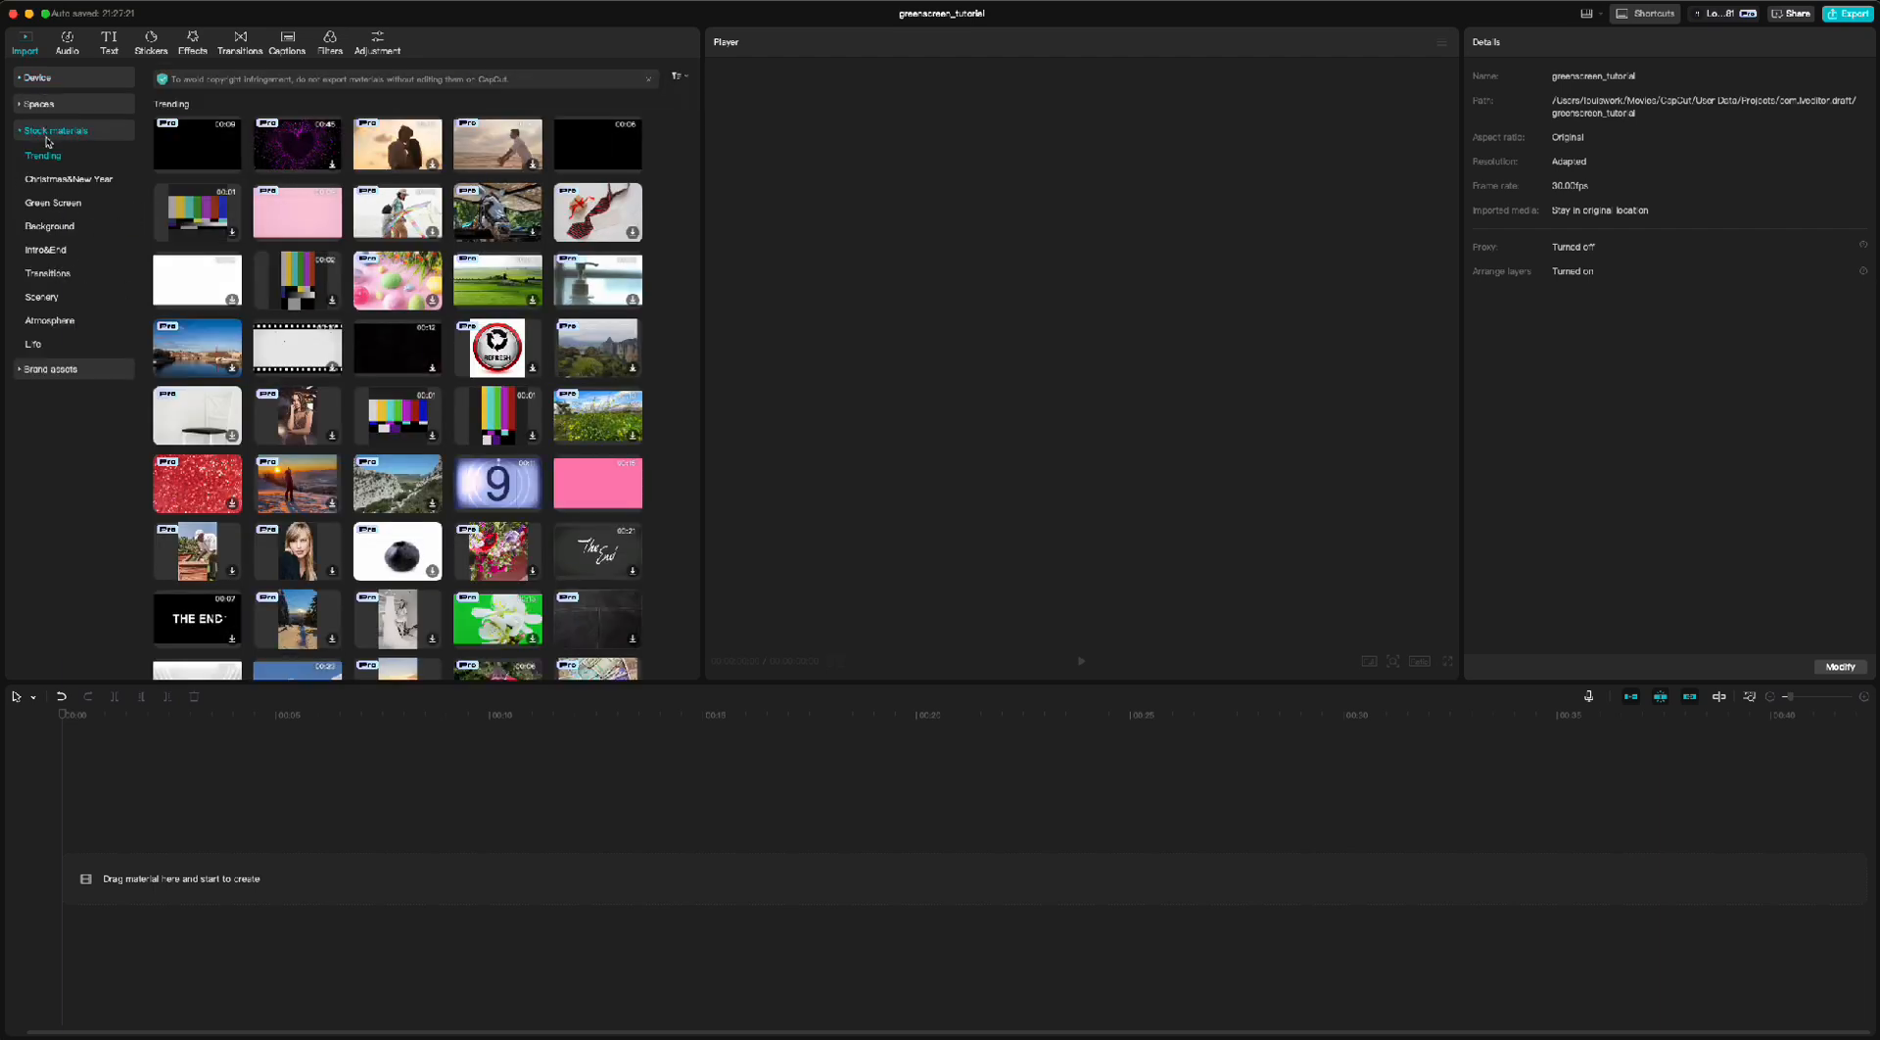
left_click(58, 203)
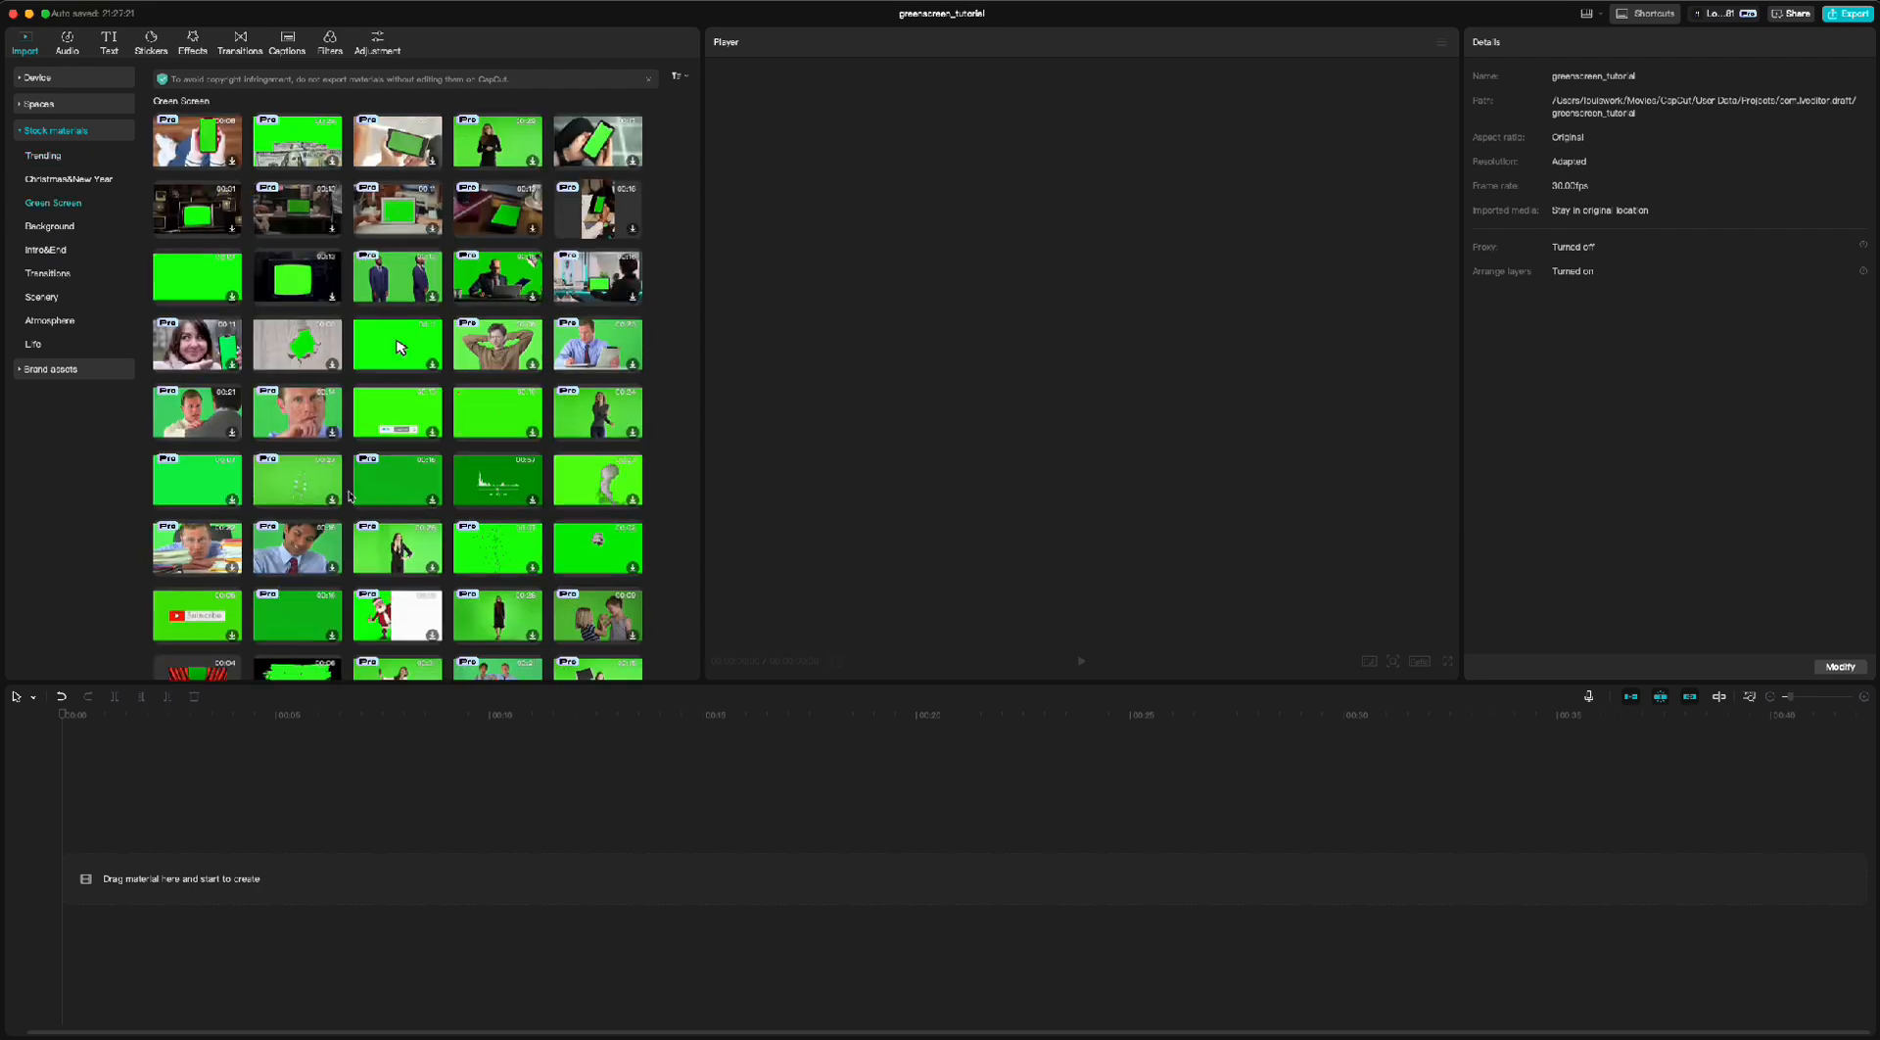
scroll(349, 496, "down", 3)
scroll(349, 495, "down", 4)
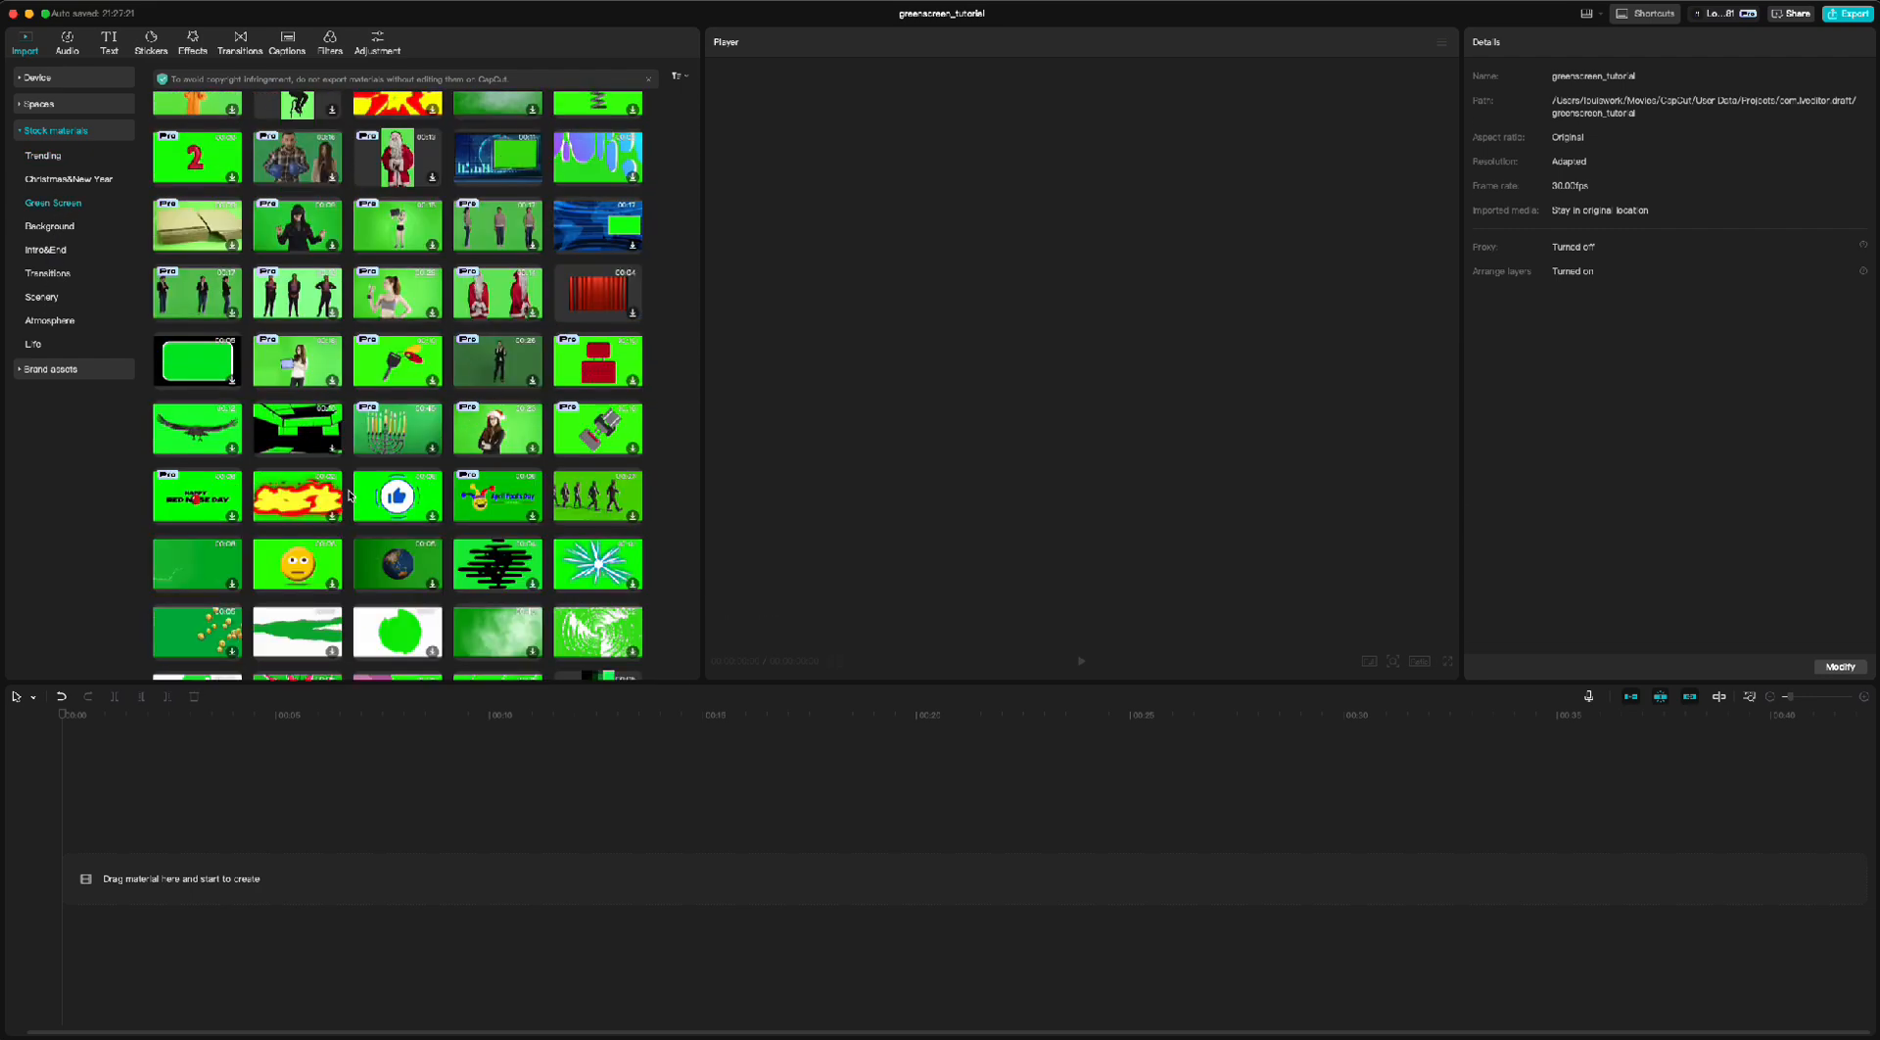
scroll(349, 495, "down", 3)
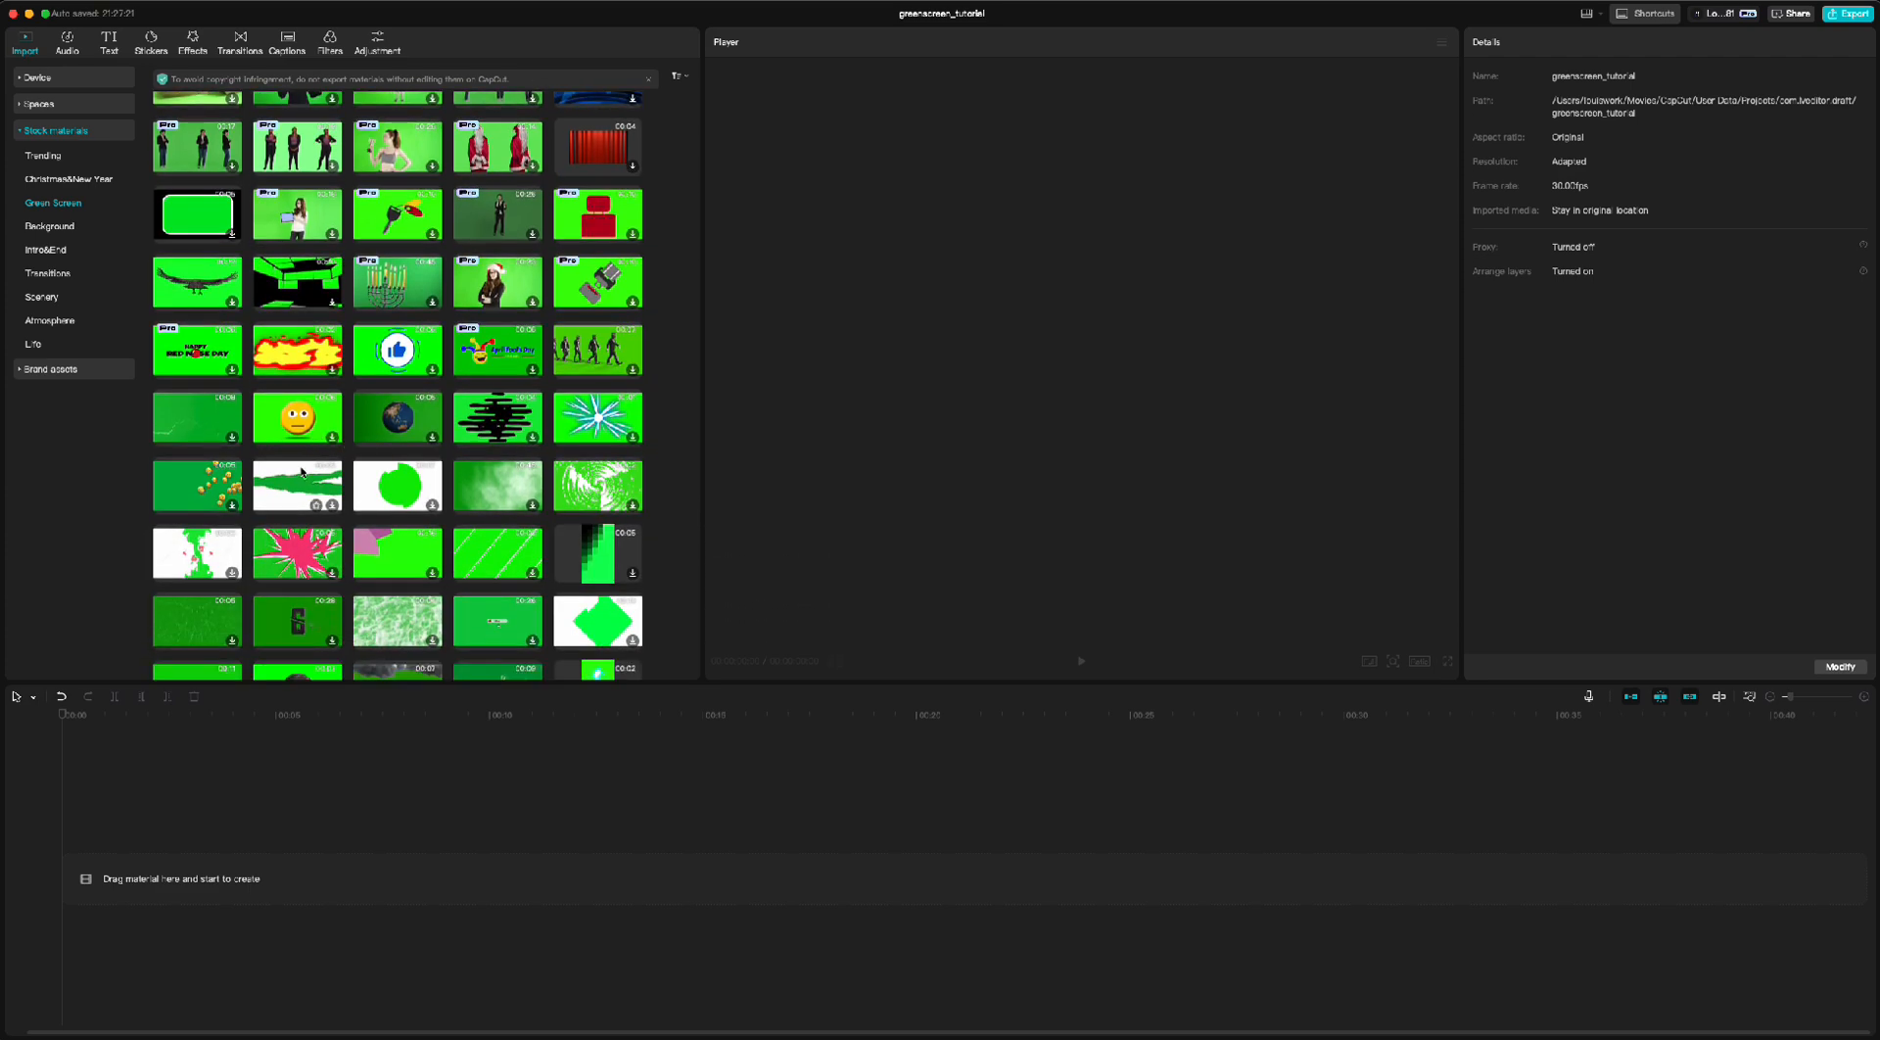
scroll(303, 473, "down", 2)
scroll(303, 473, "down", 3)
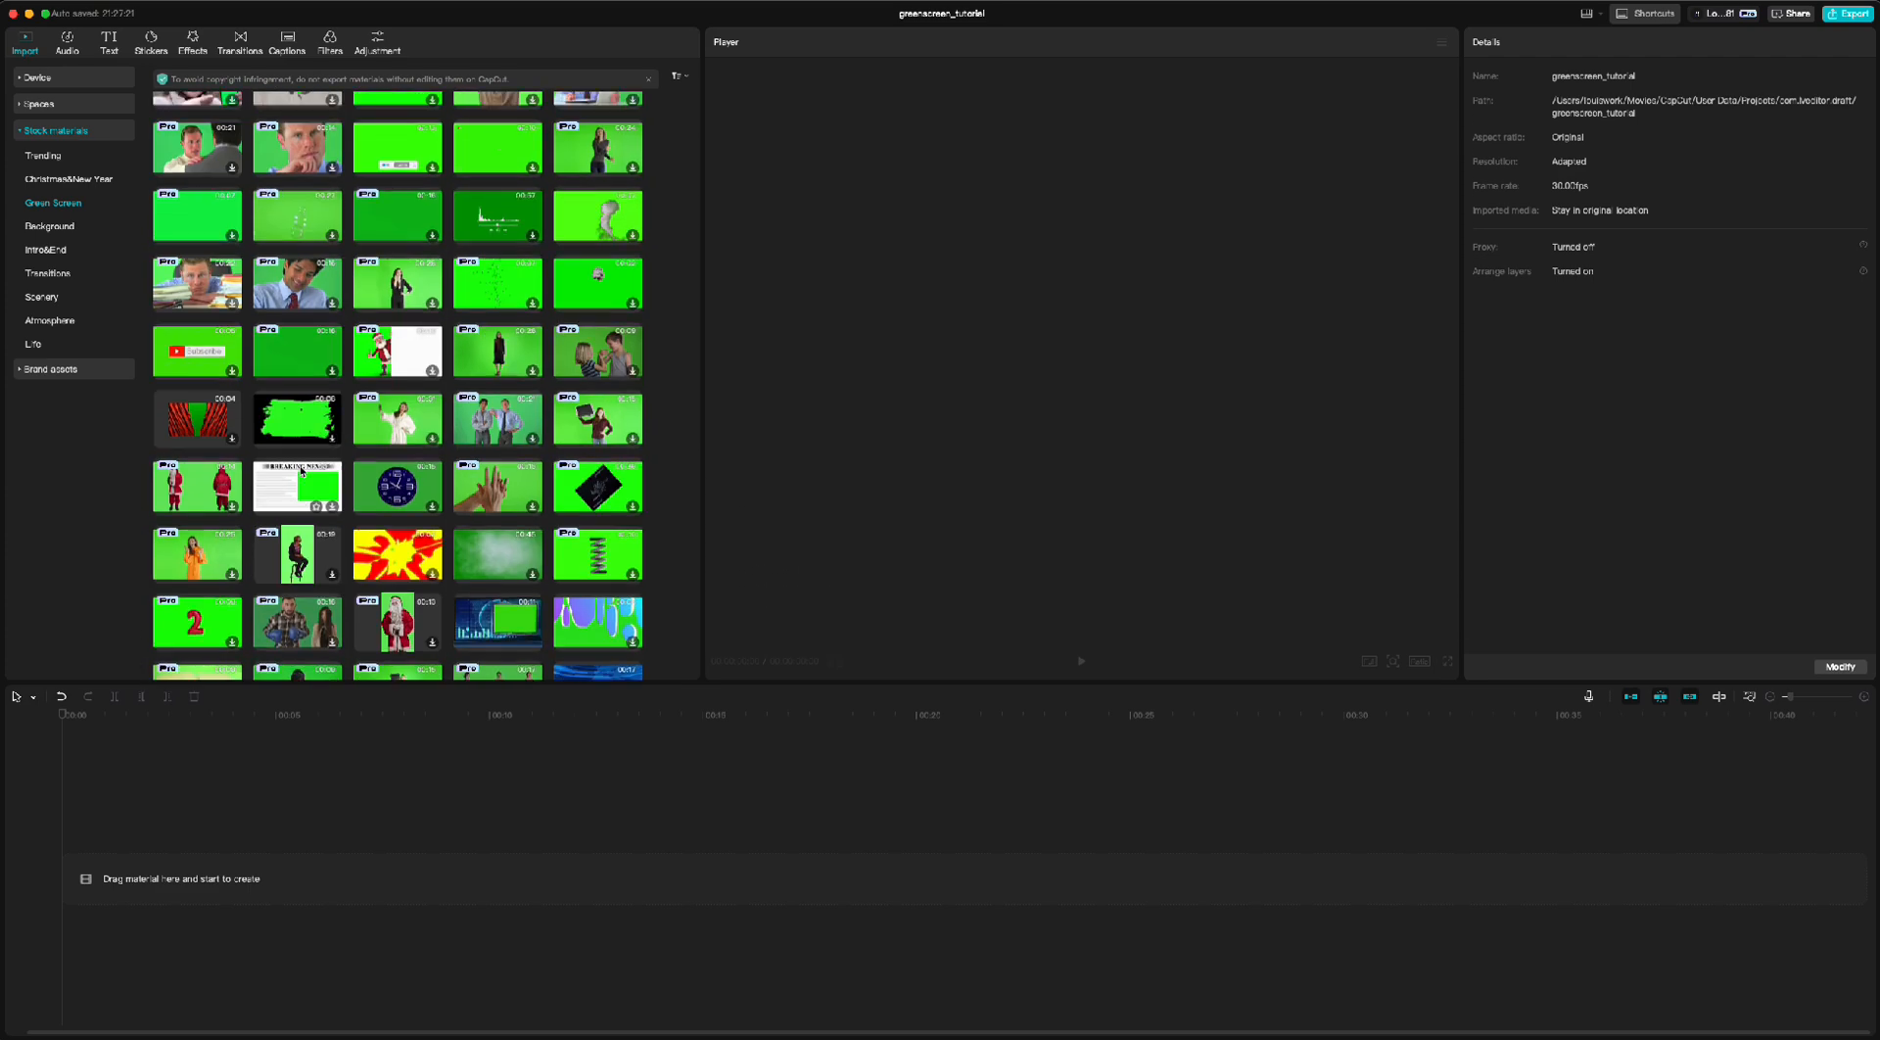
Step: Return to the imported device media and place the green-screen cat clip at the start of the timeline
left_click(73, 78)
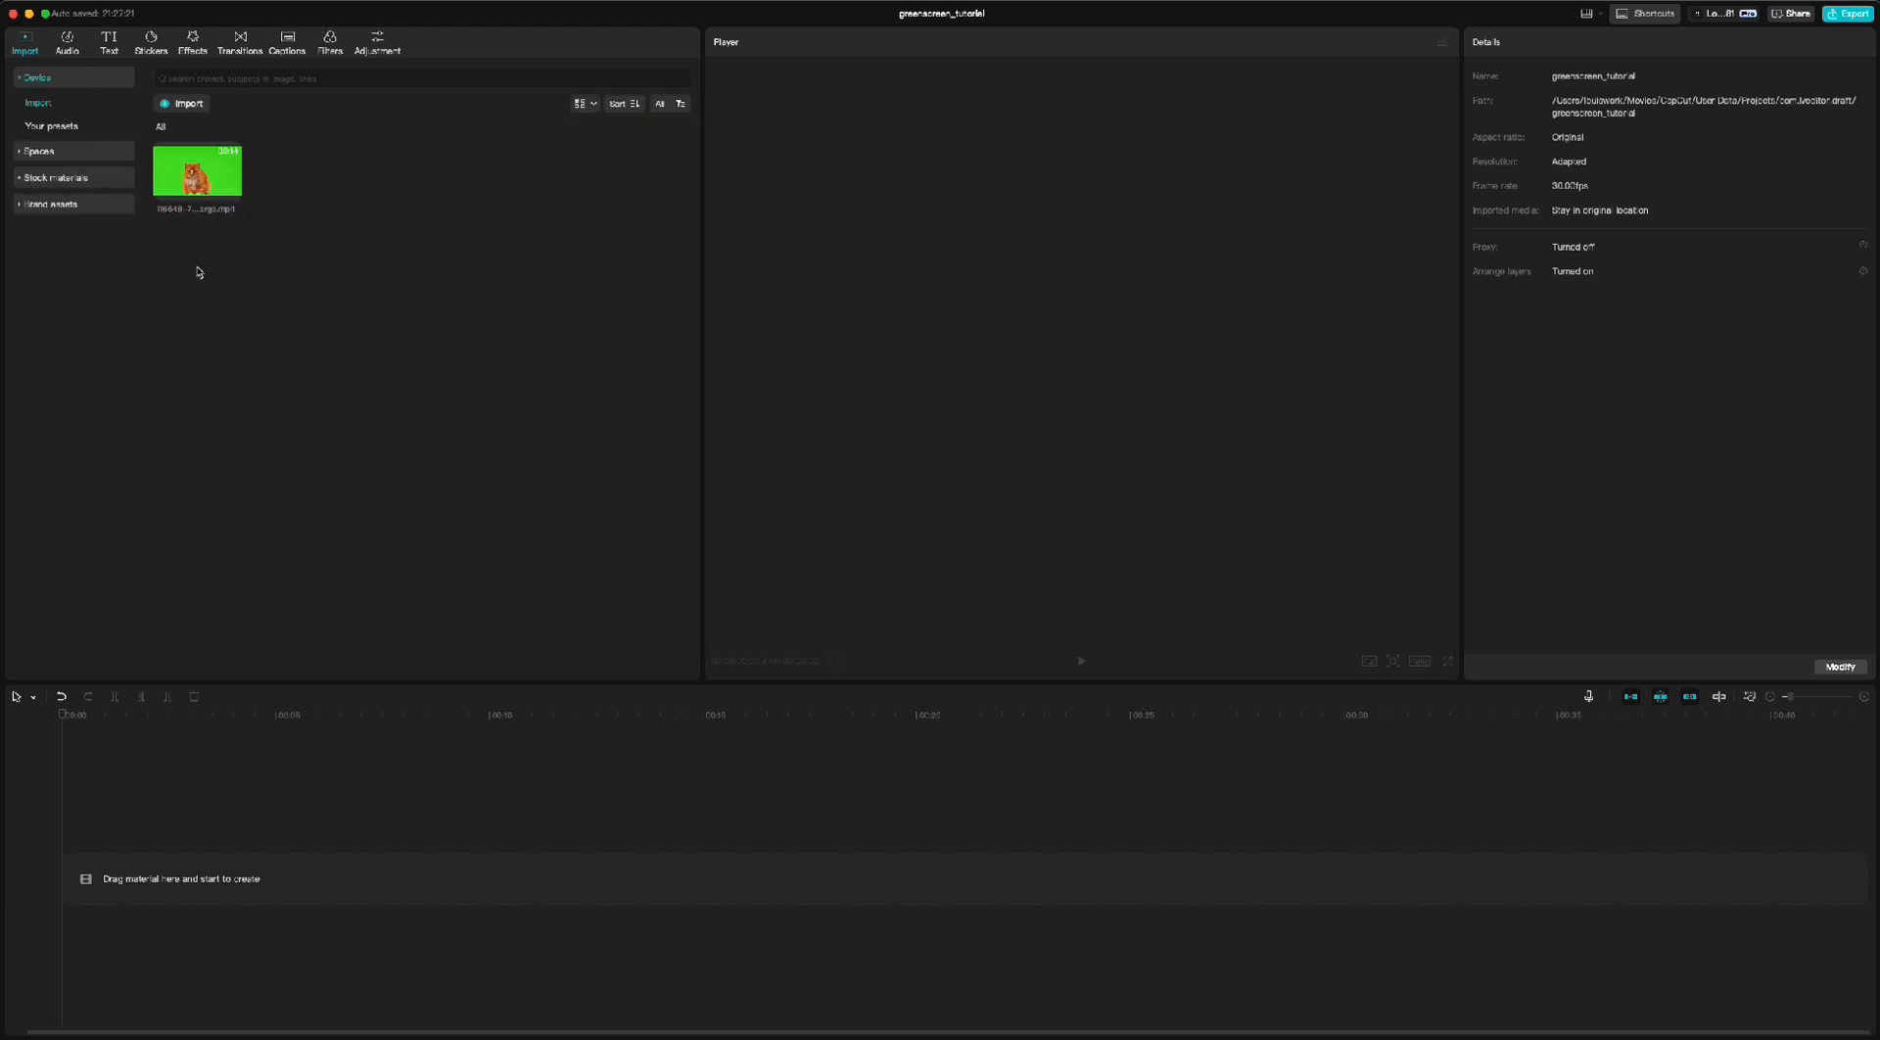
mouse_move(241, 180)
left_click_drag(201, 216, 138, 876)
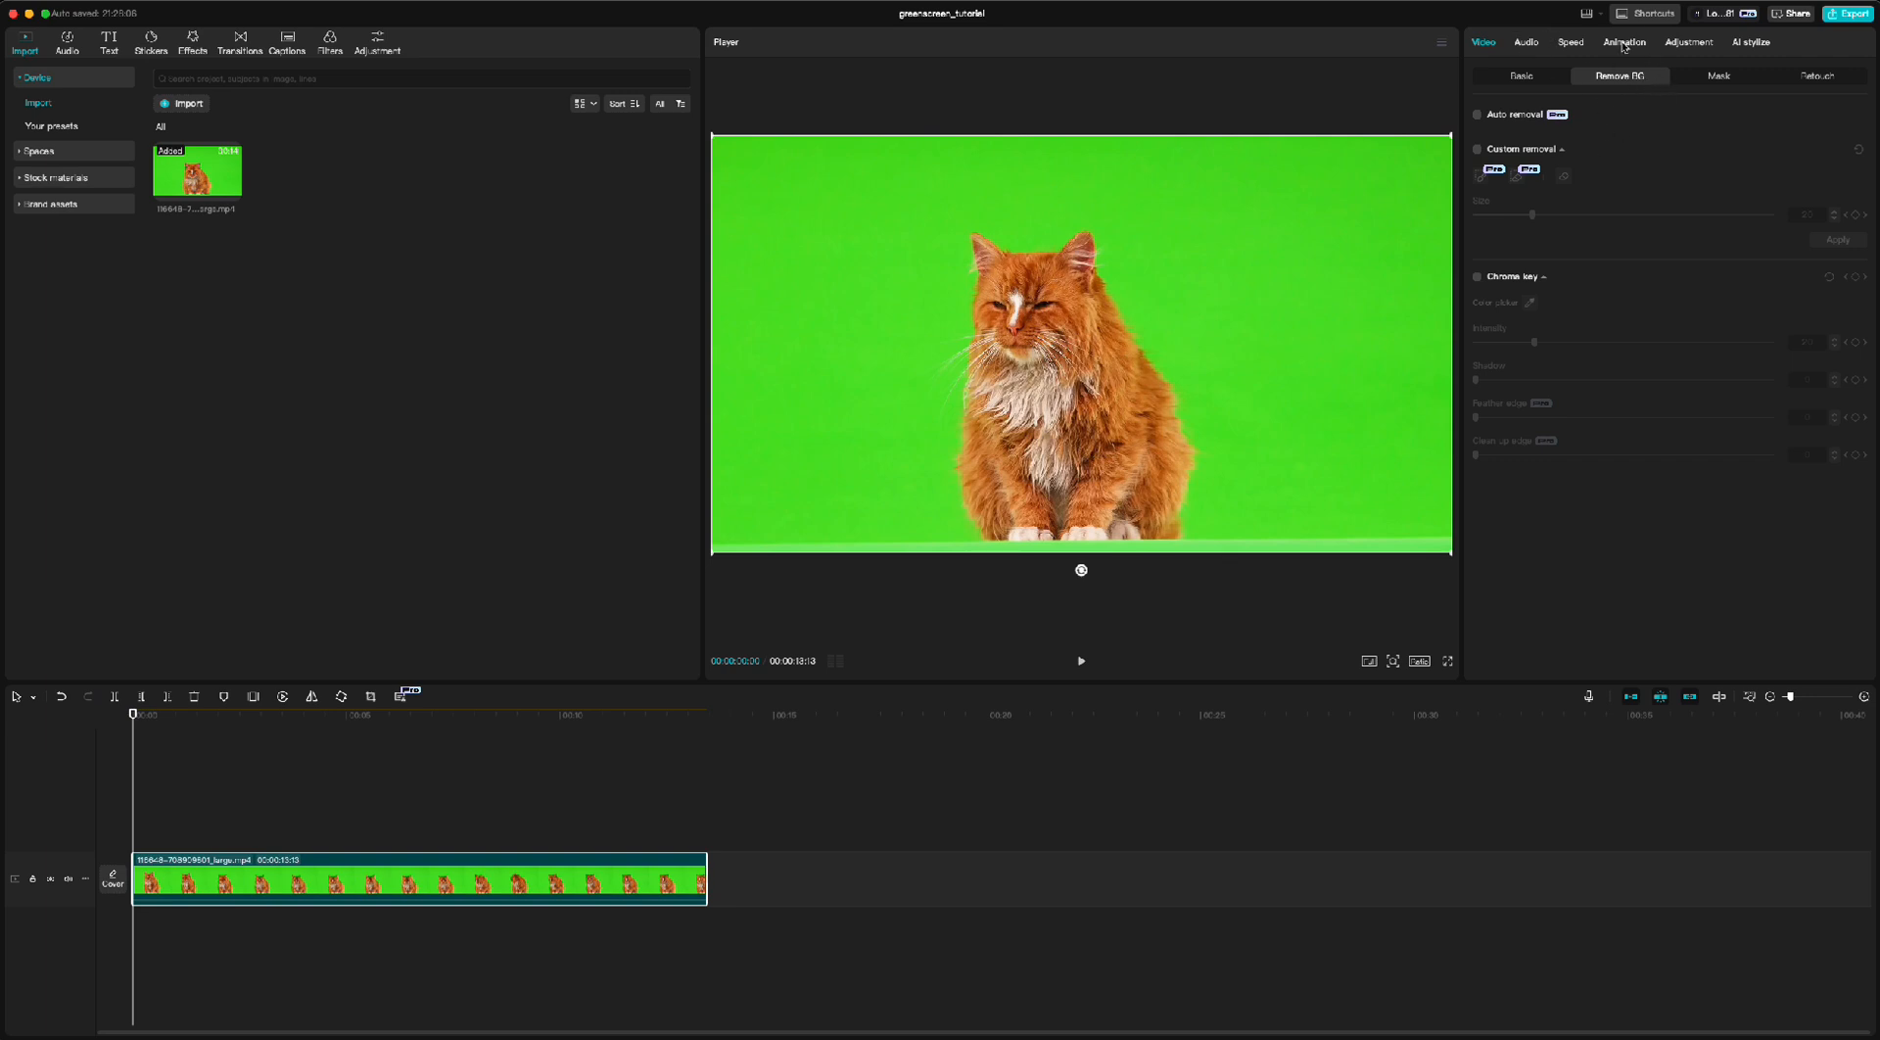
Step: Enable Chroma key in the cat clip's background removal settings and sample the green background with the color picker
left_click(1518, 84)
left_click(1601, 83)
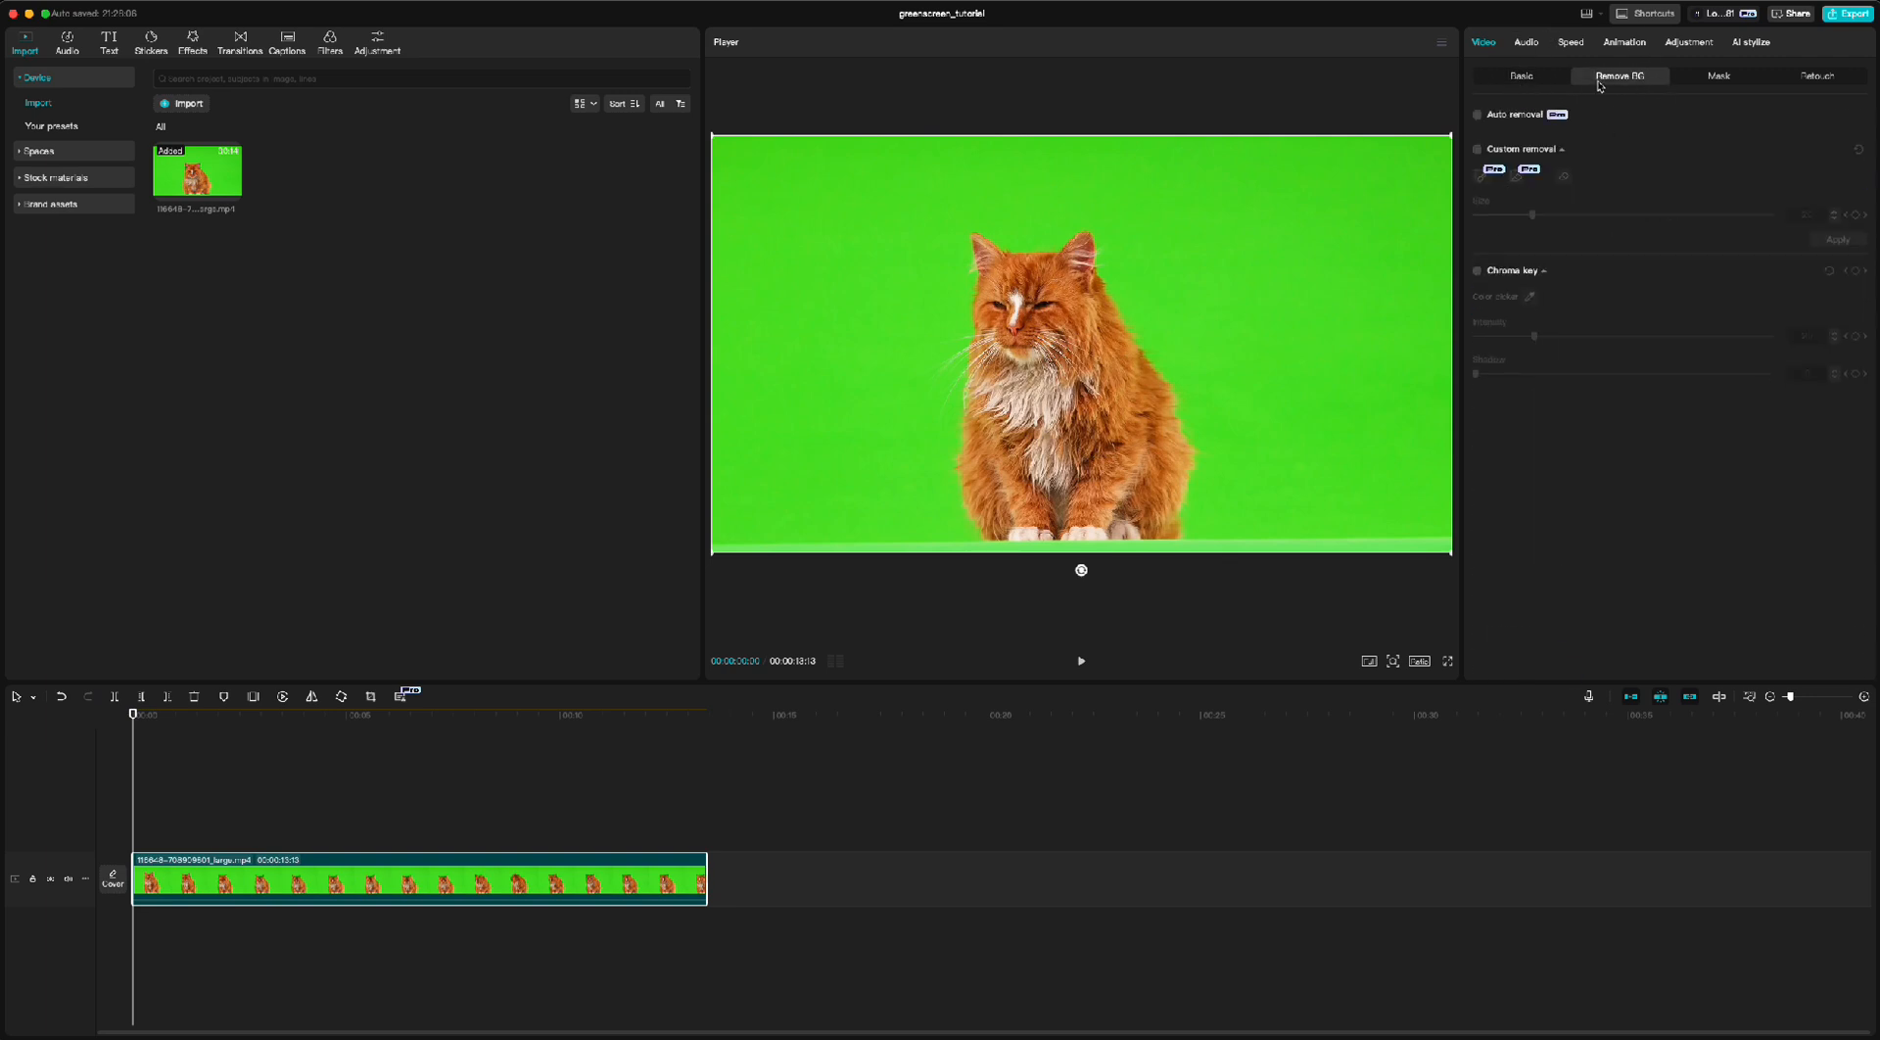
left_click(1723, 85)
left_click(1816, 75)
left_click(1620, 75)
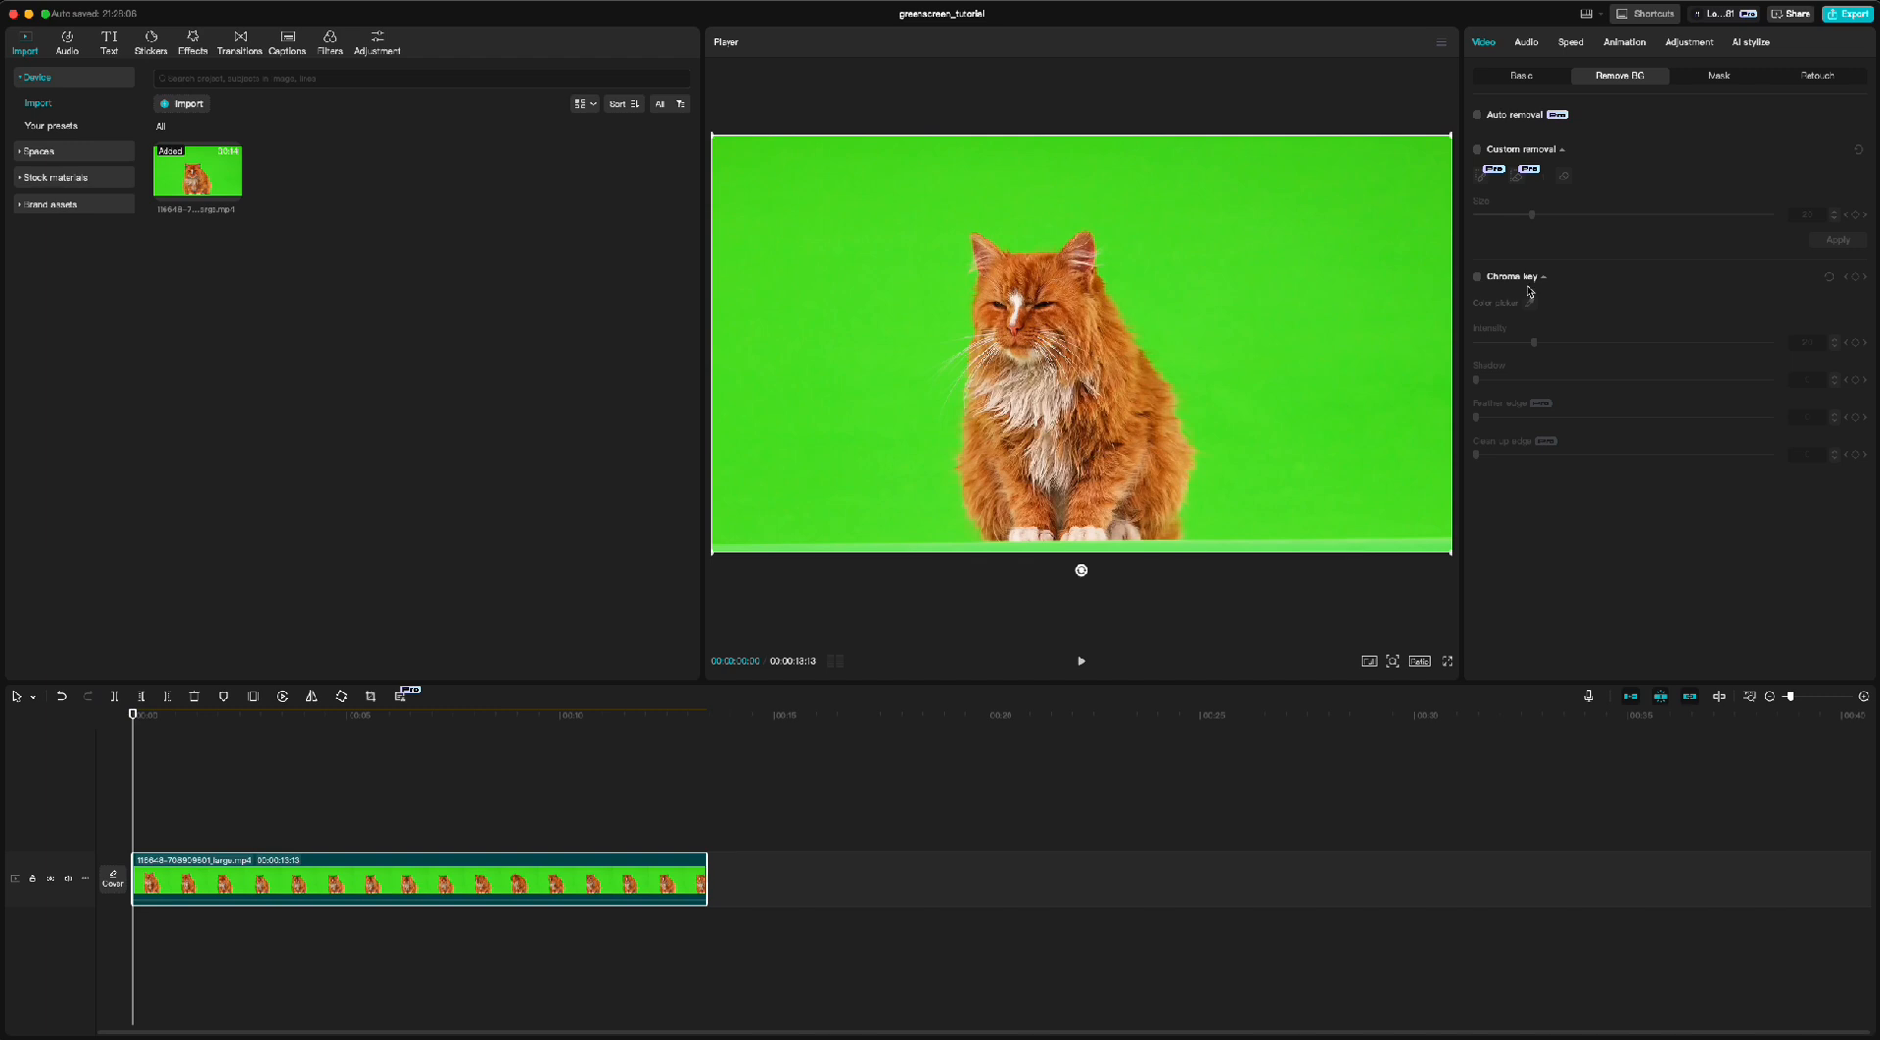
left_click(1478, 278)
left_click(1530, 302)
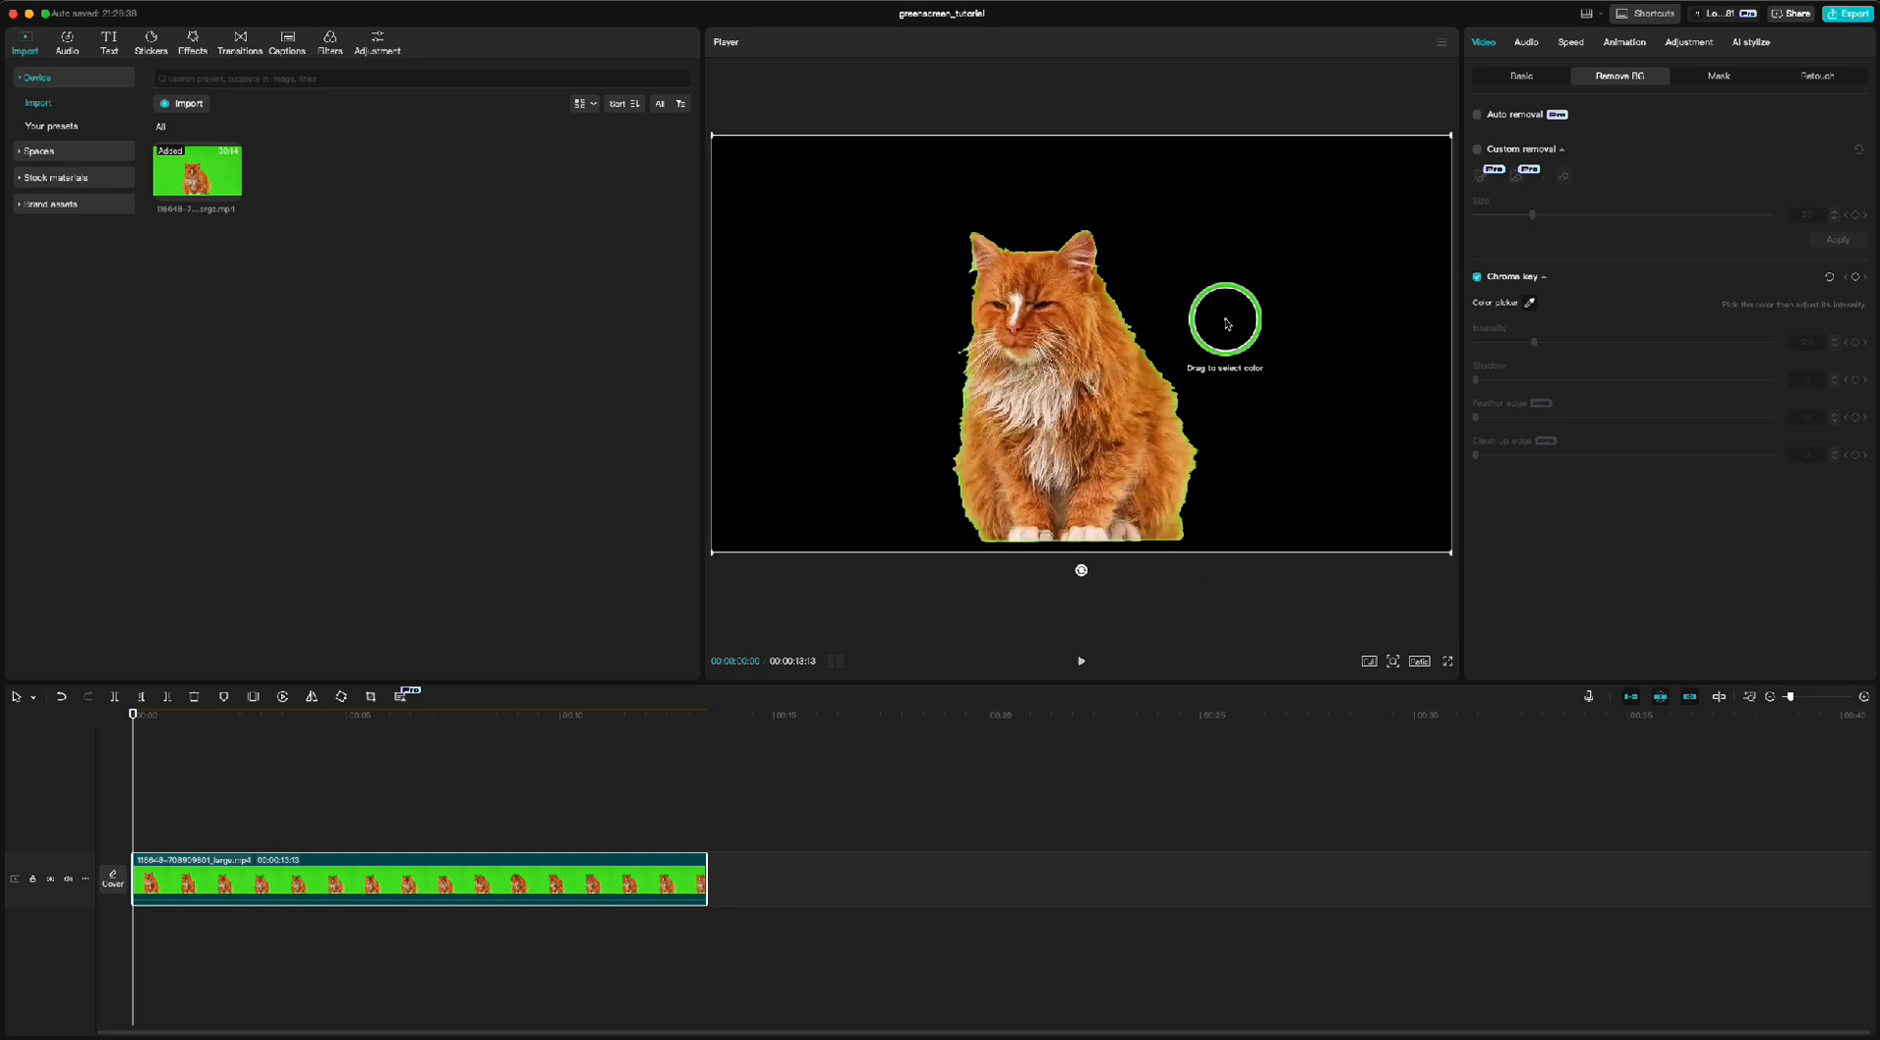
left_click_drag(1226, 323, 1296, 325)
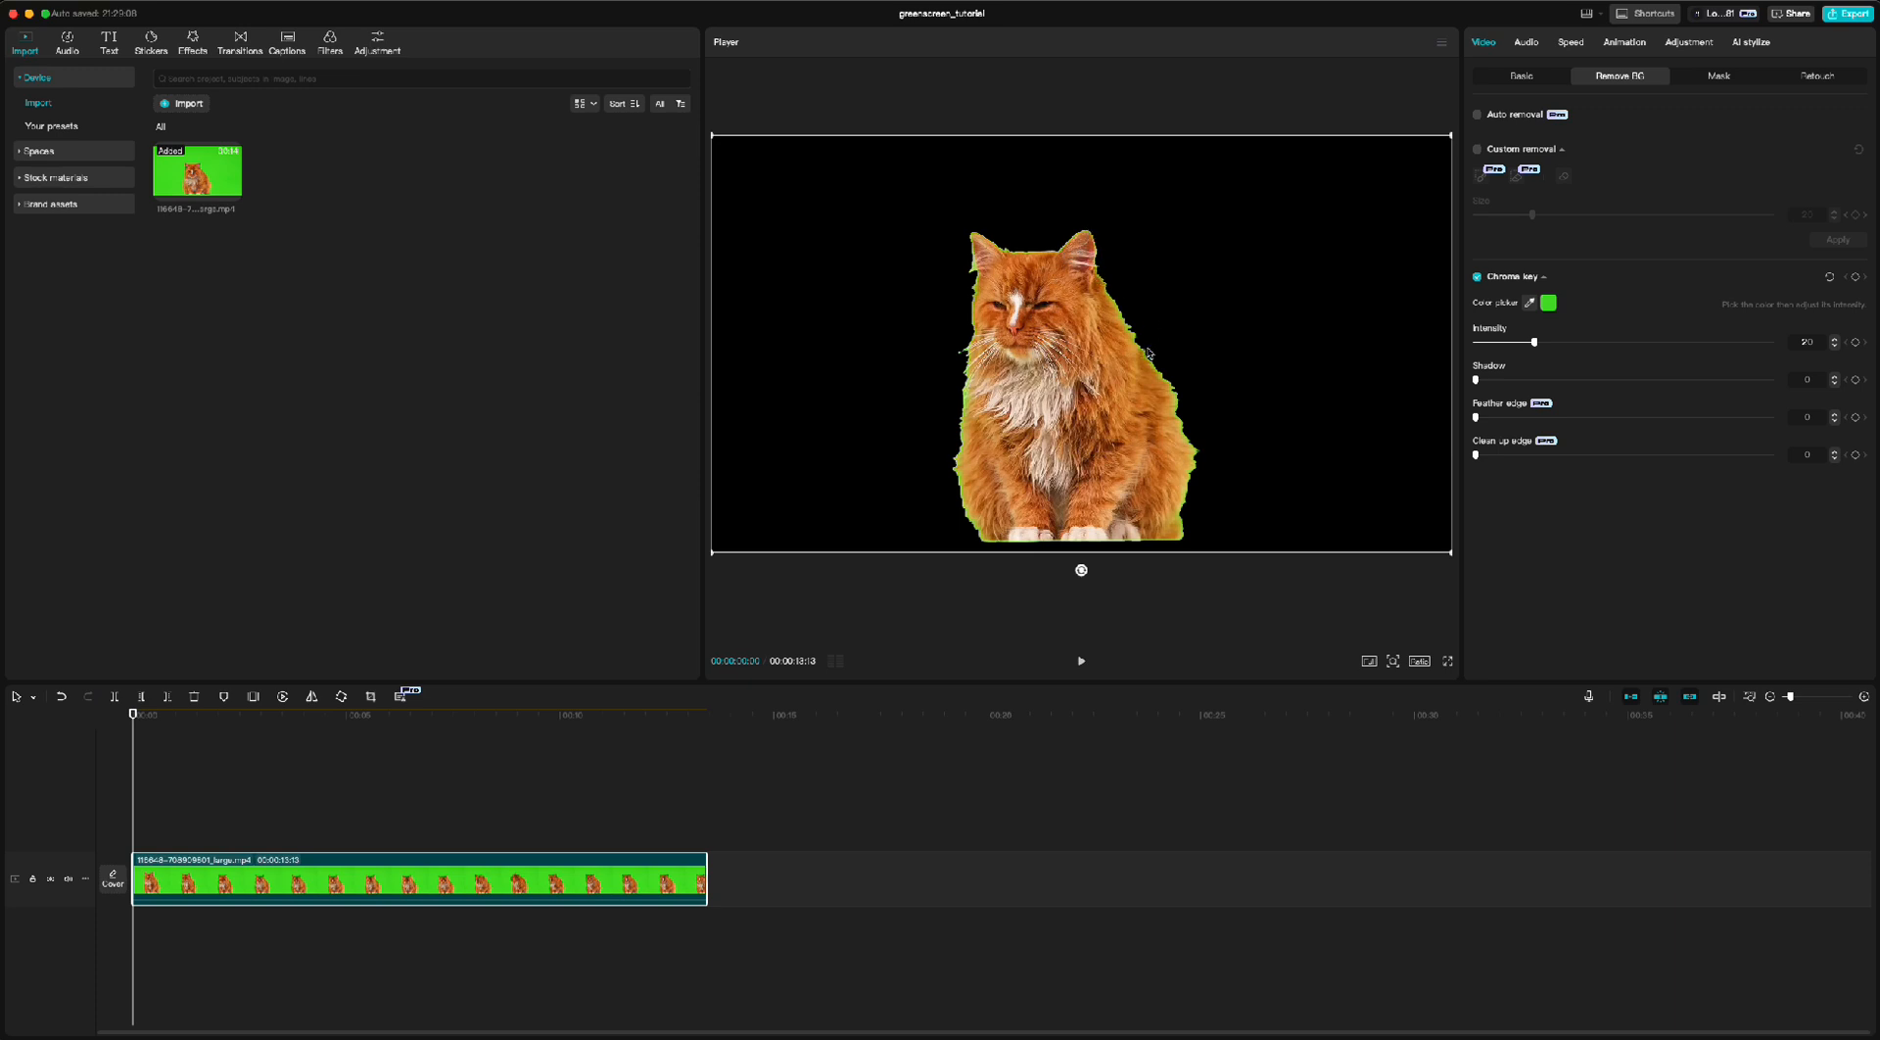
Step: Adjust the Chroma key intensity while checking the cat's outline, settling on about 51
scroll(1160, 388, "up", 2)
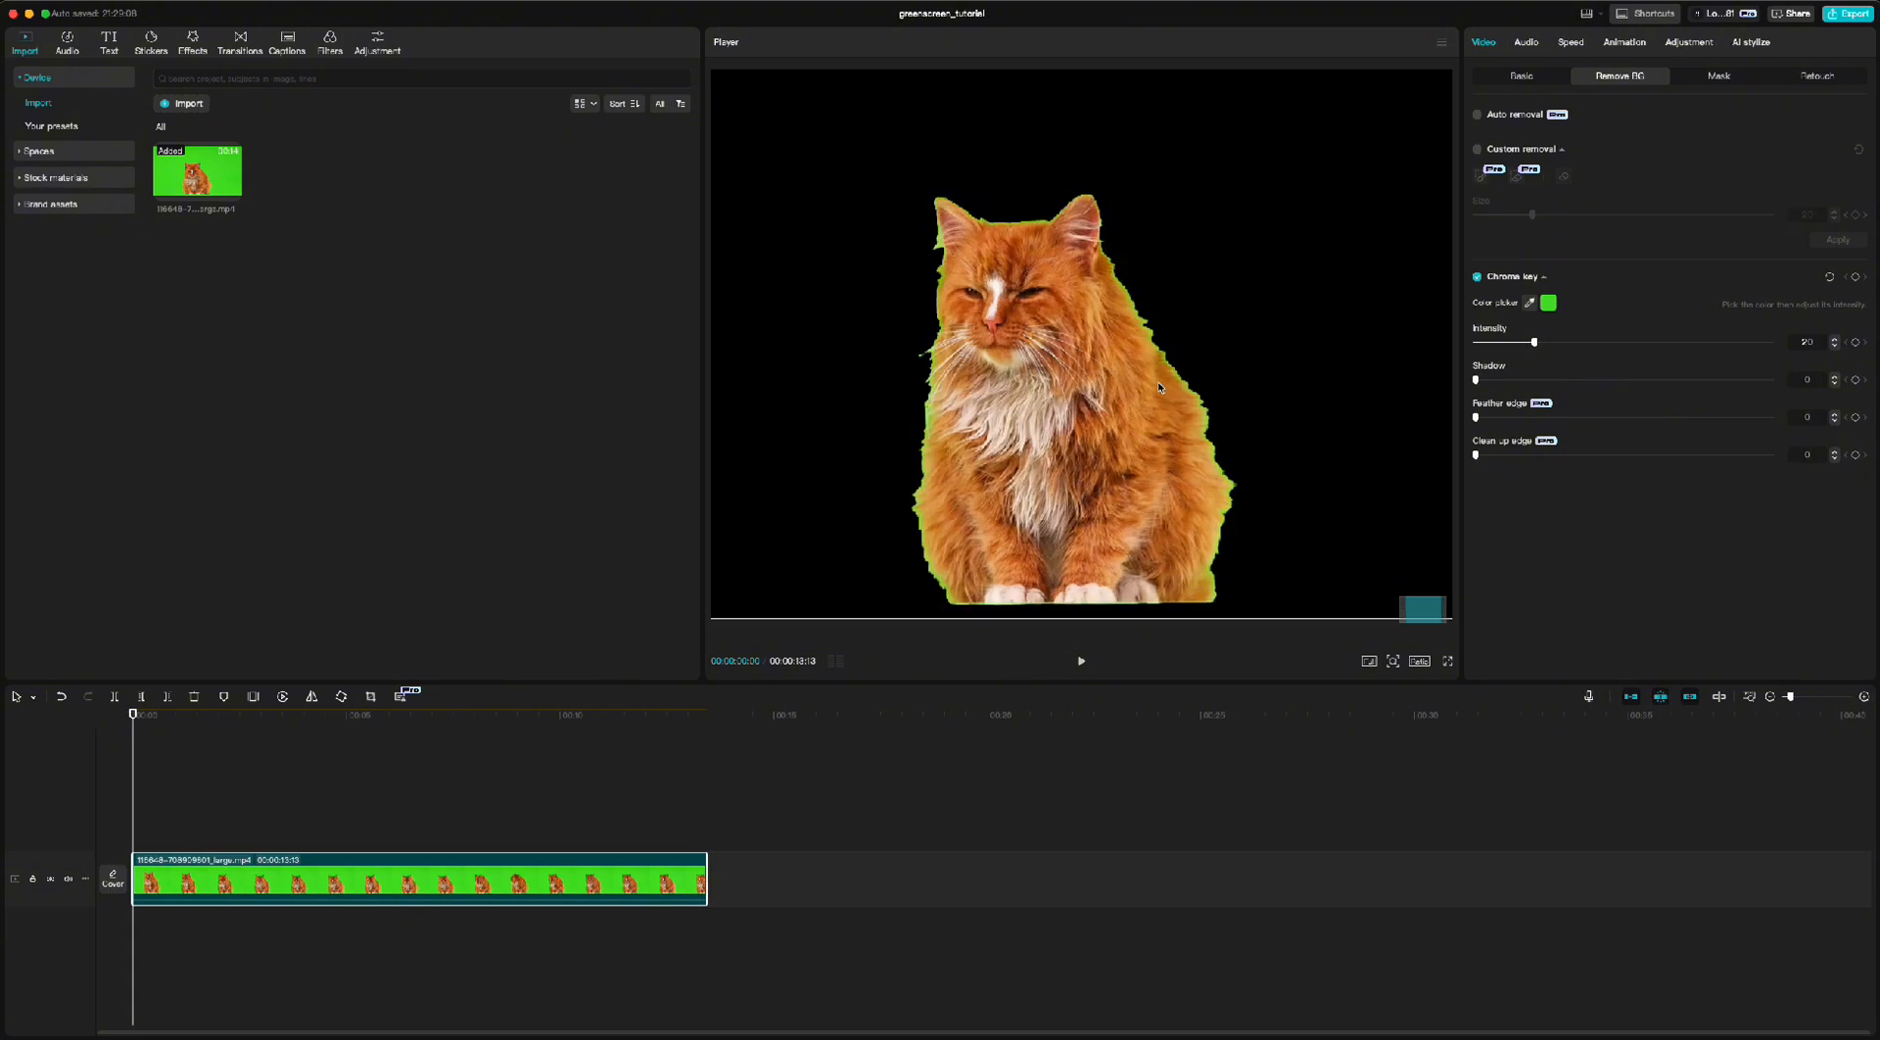
scroll(1159, 388, "up", 1)
scroll(1159, 388, "up", 1)
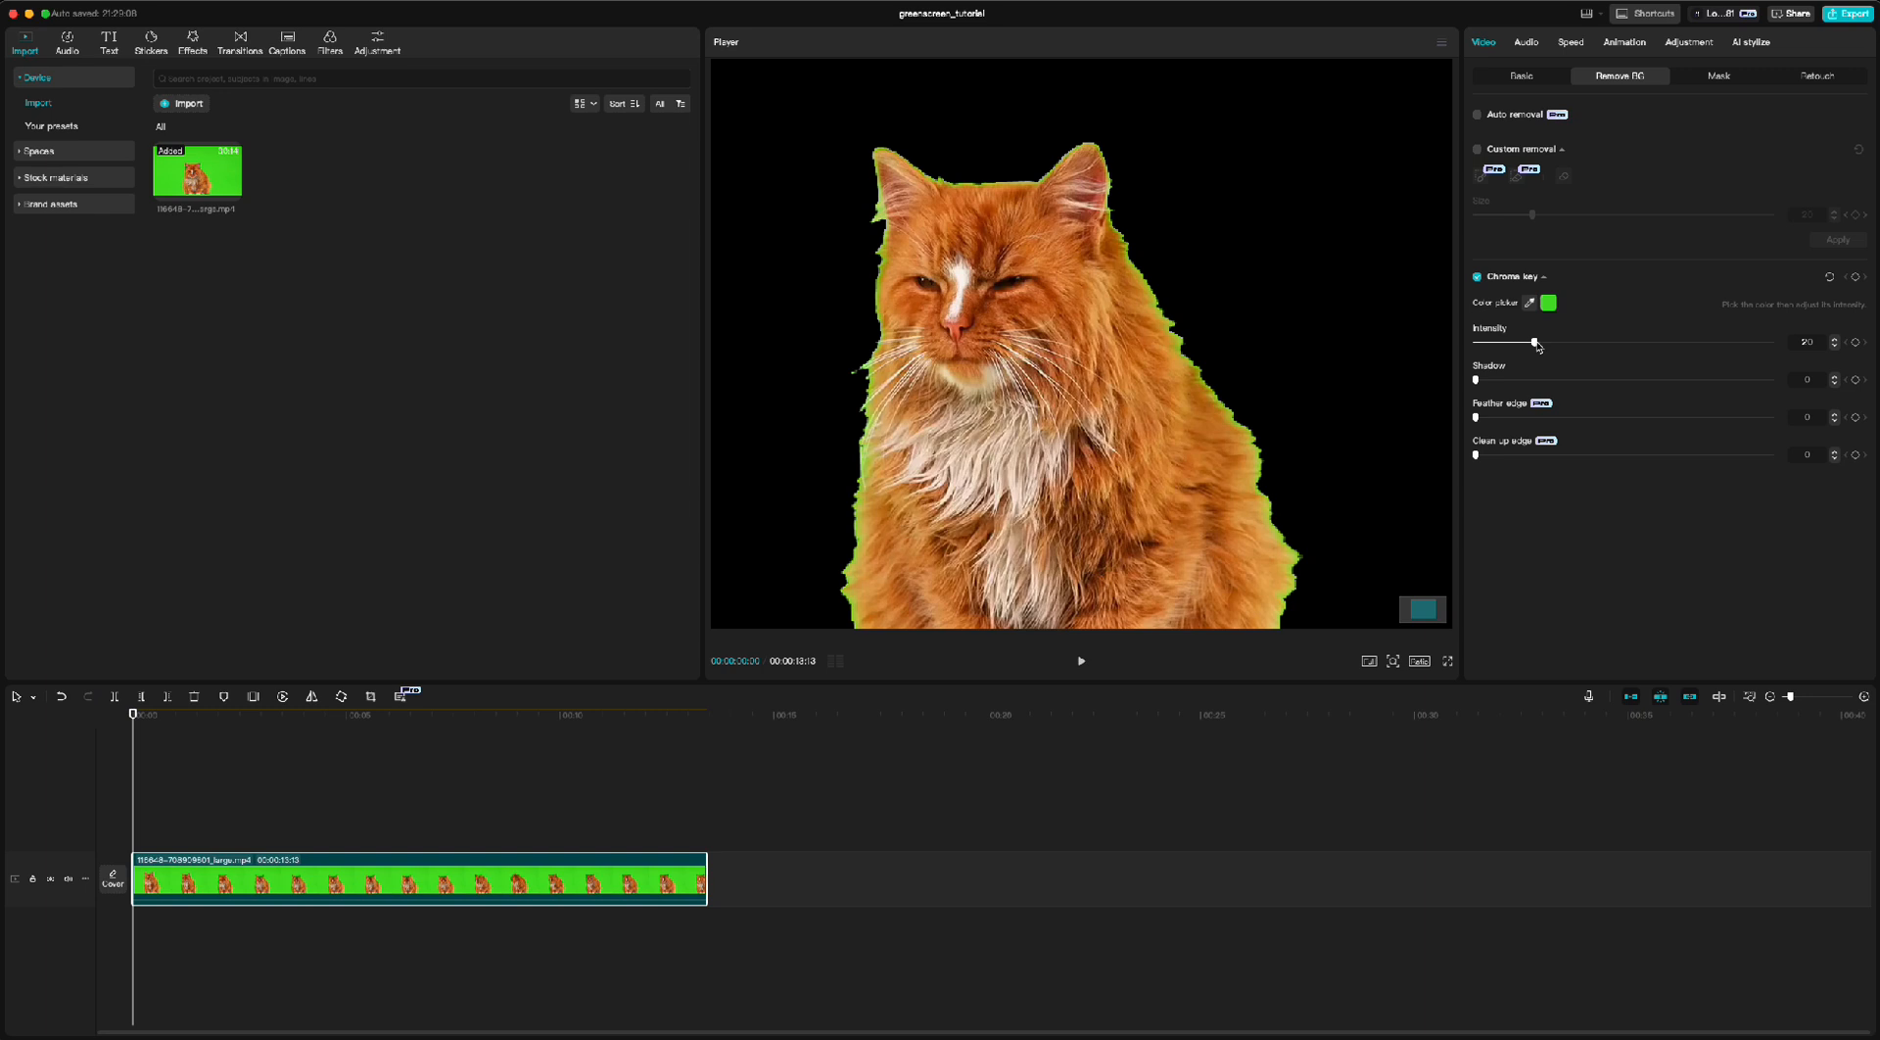
left_click_drag(1537, 344, 1603, 349)
scroll(1116, 274, "up", 3)
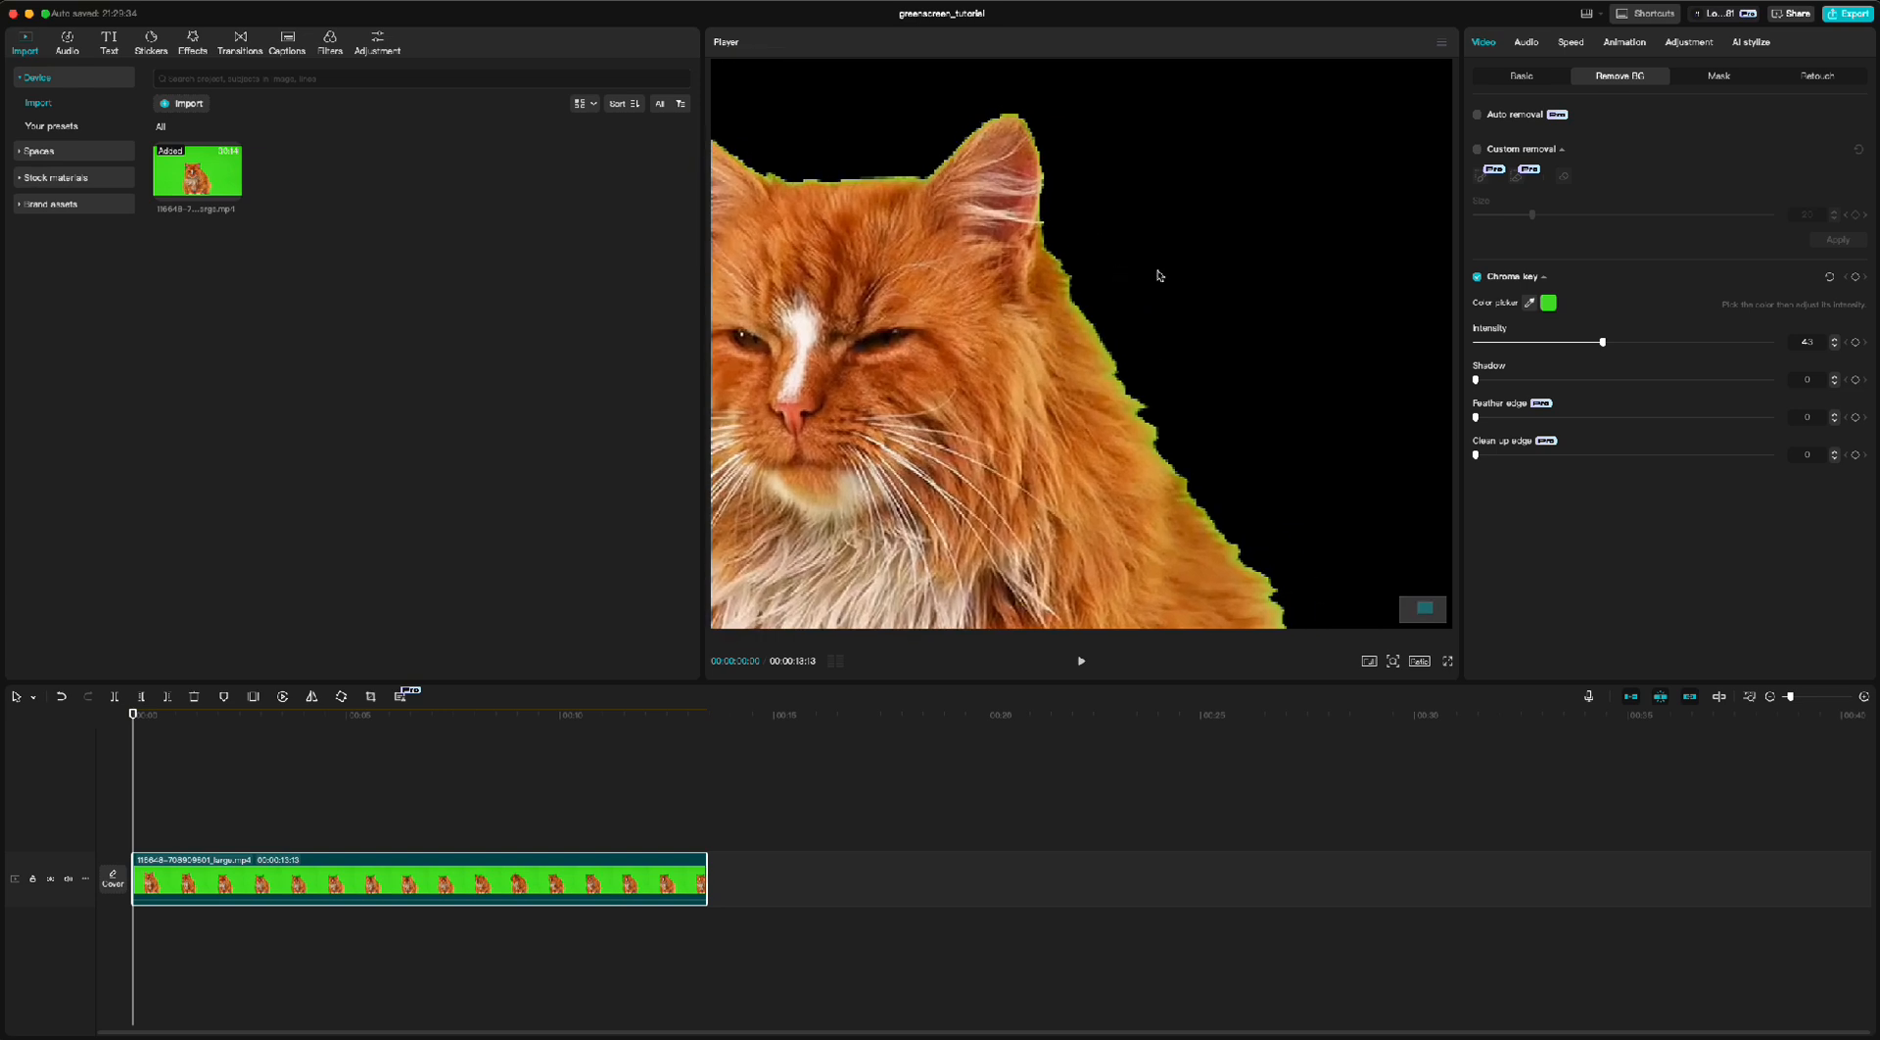
left_click_drag(1603, 343, 1738, 340)
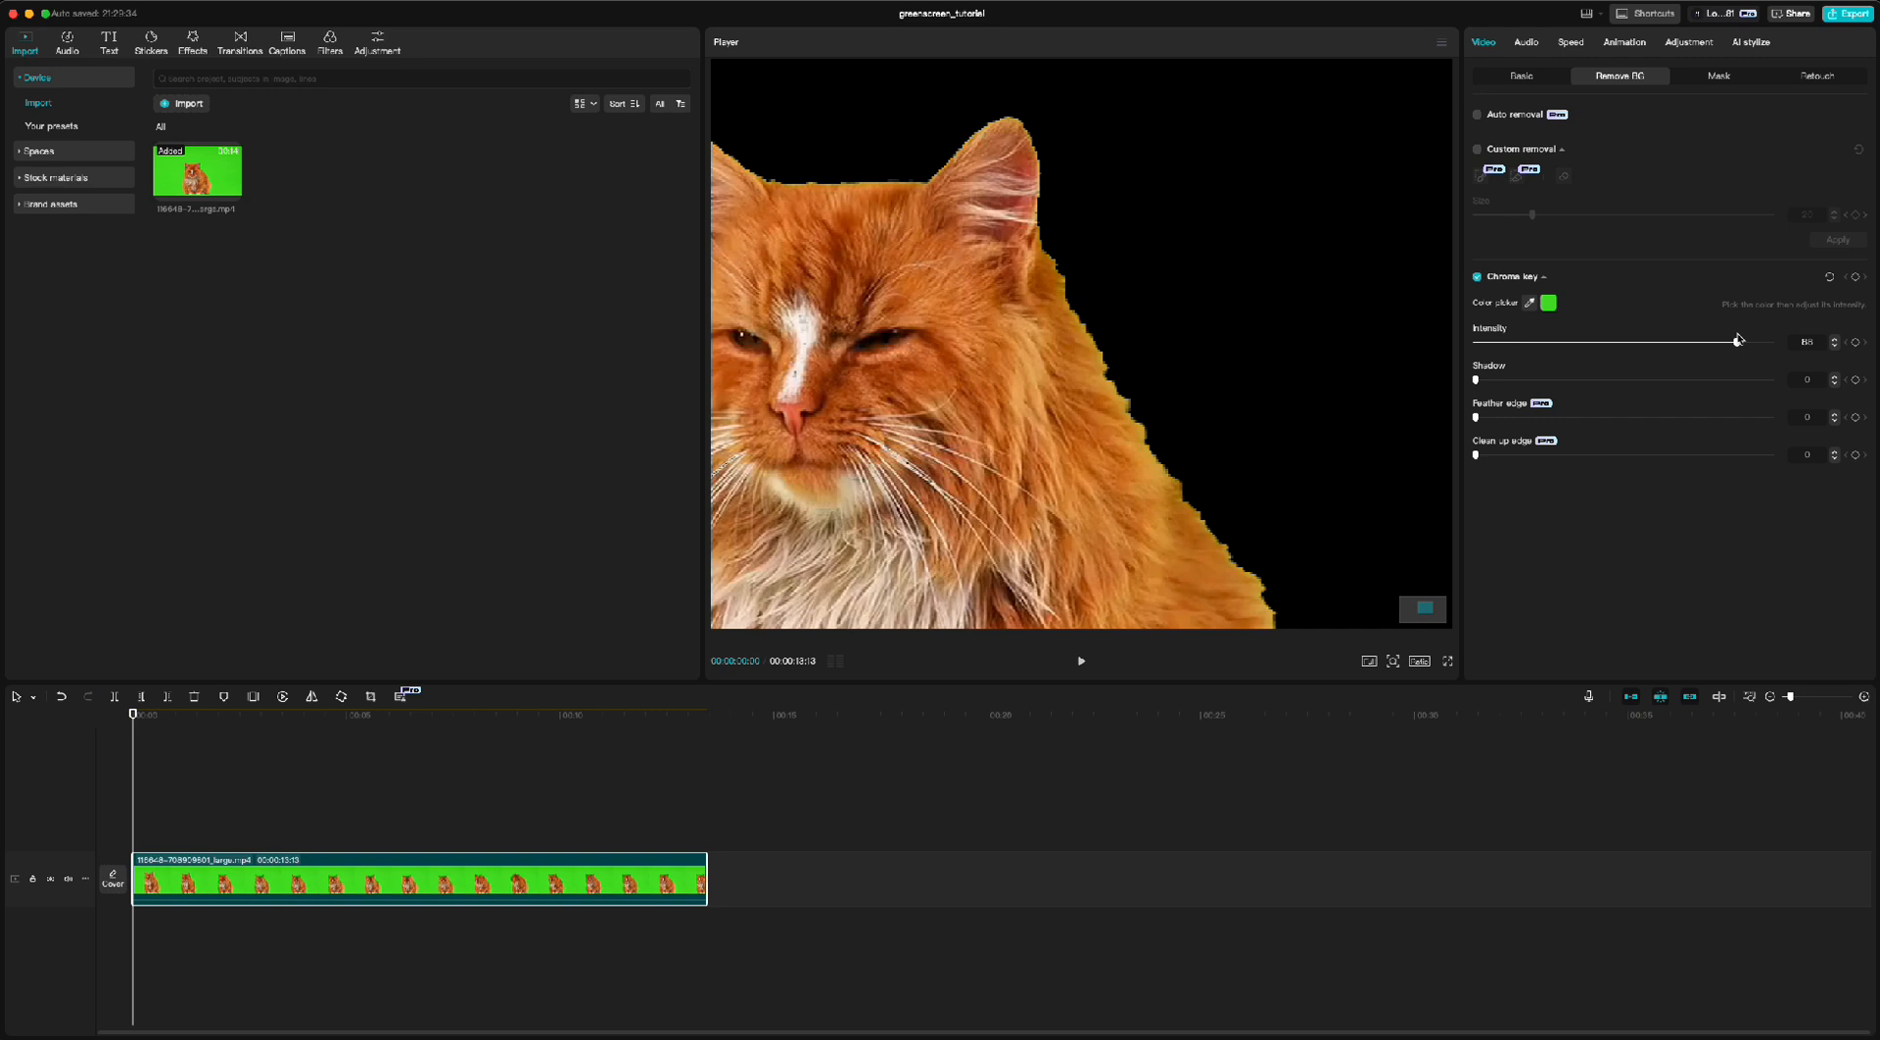
left_click_drag(1738, 340, 1662, 350)
scroll(1025, 374, "down", 5)
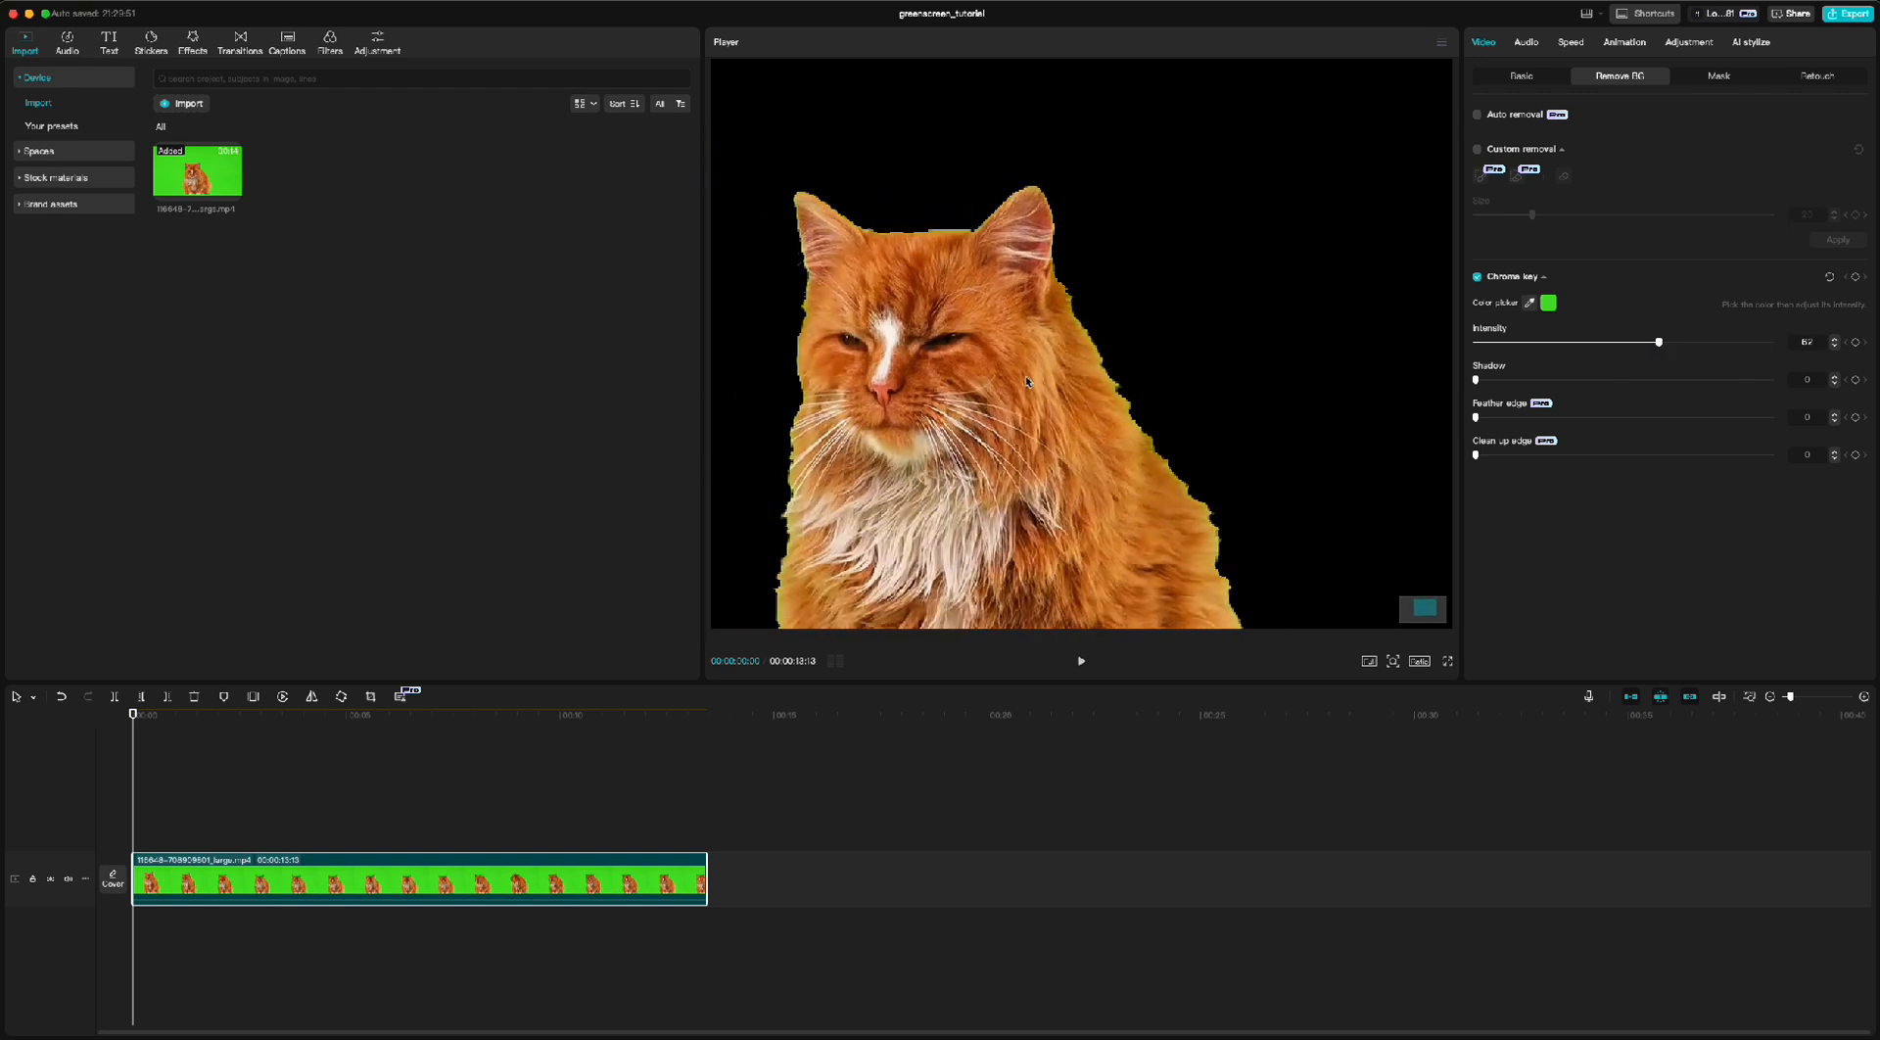
scroll(1025, 379, "down", 2)
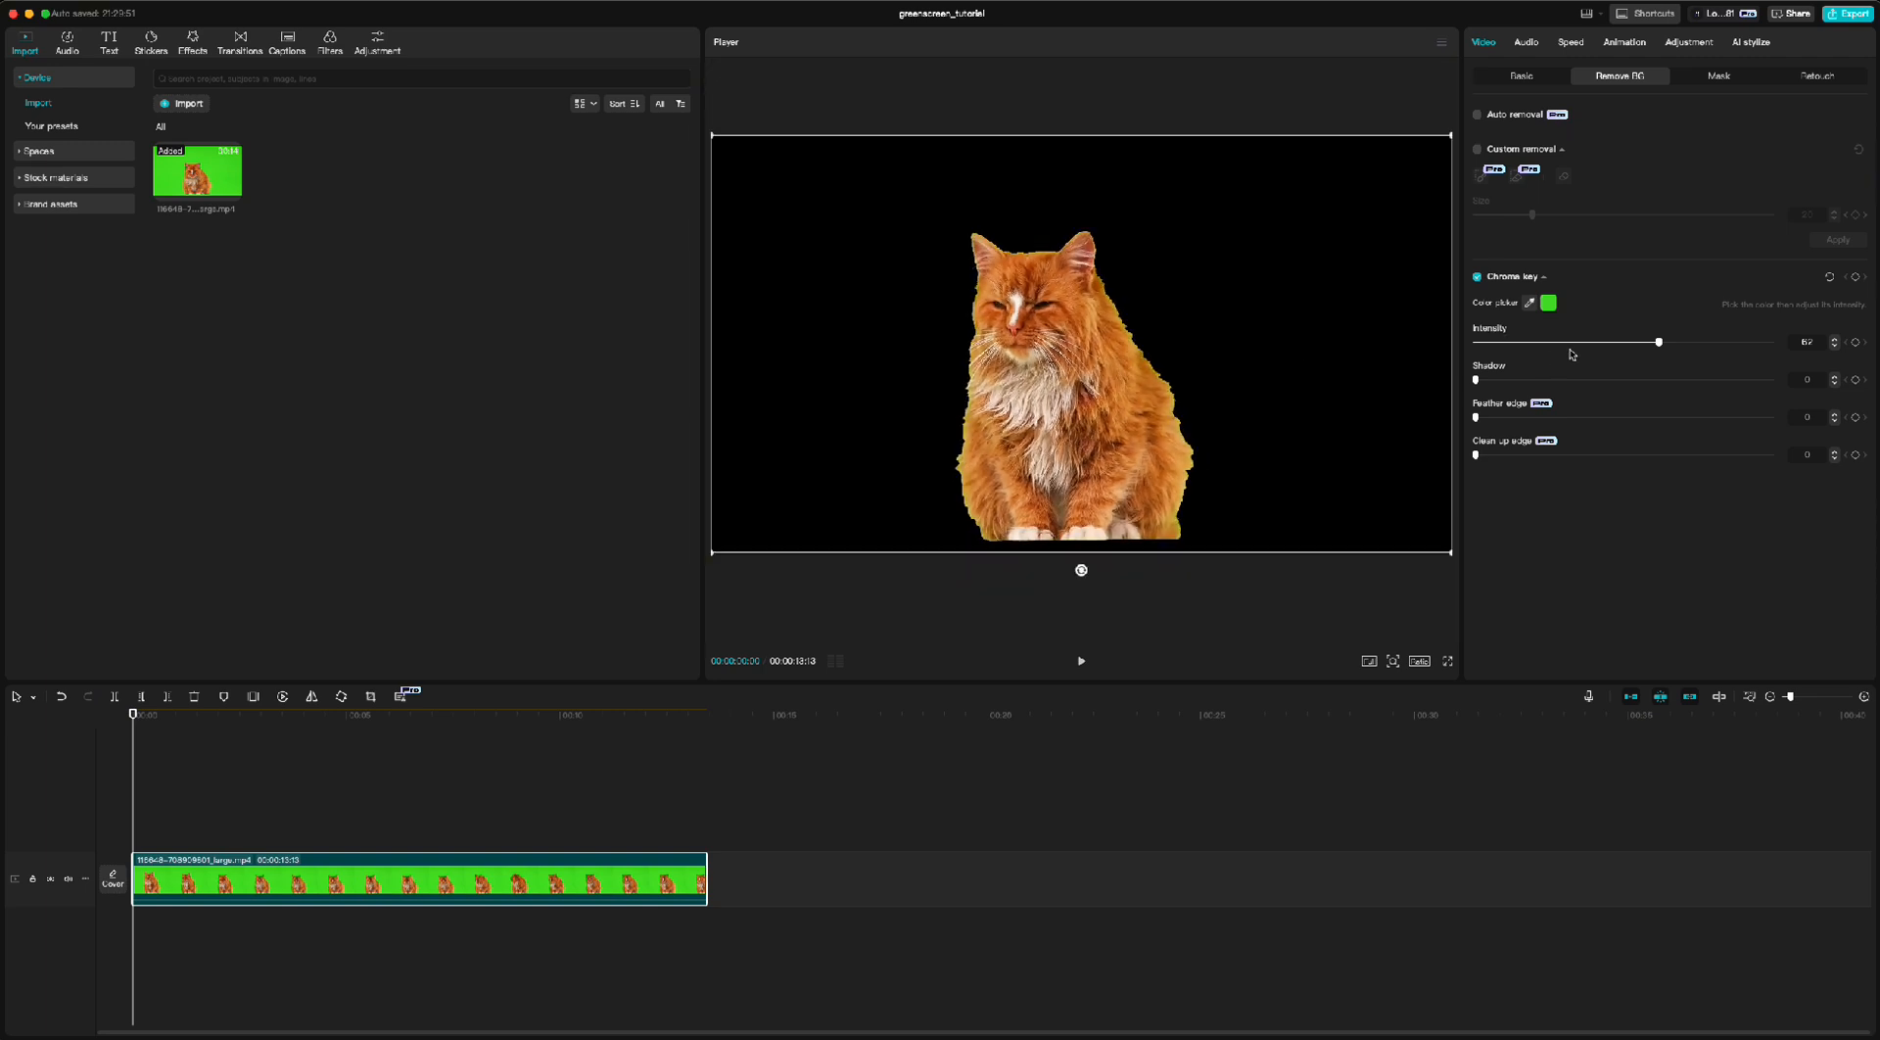
left_click_drag(1655, 342, 1626, 348)
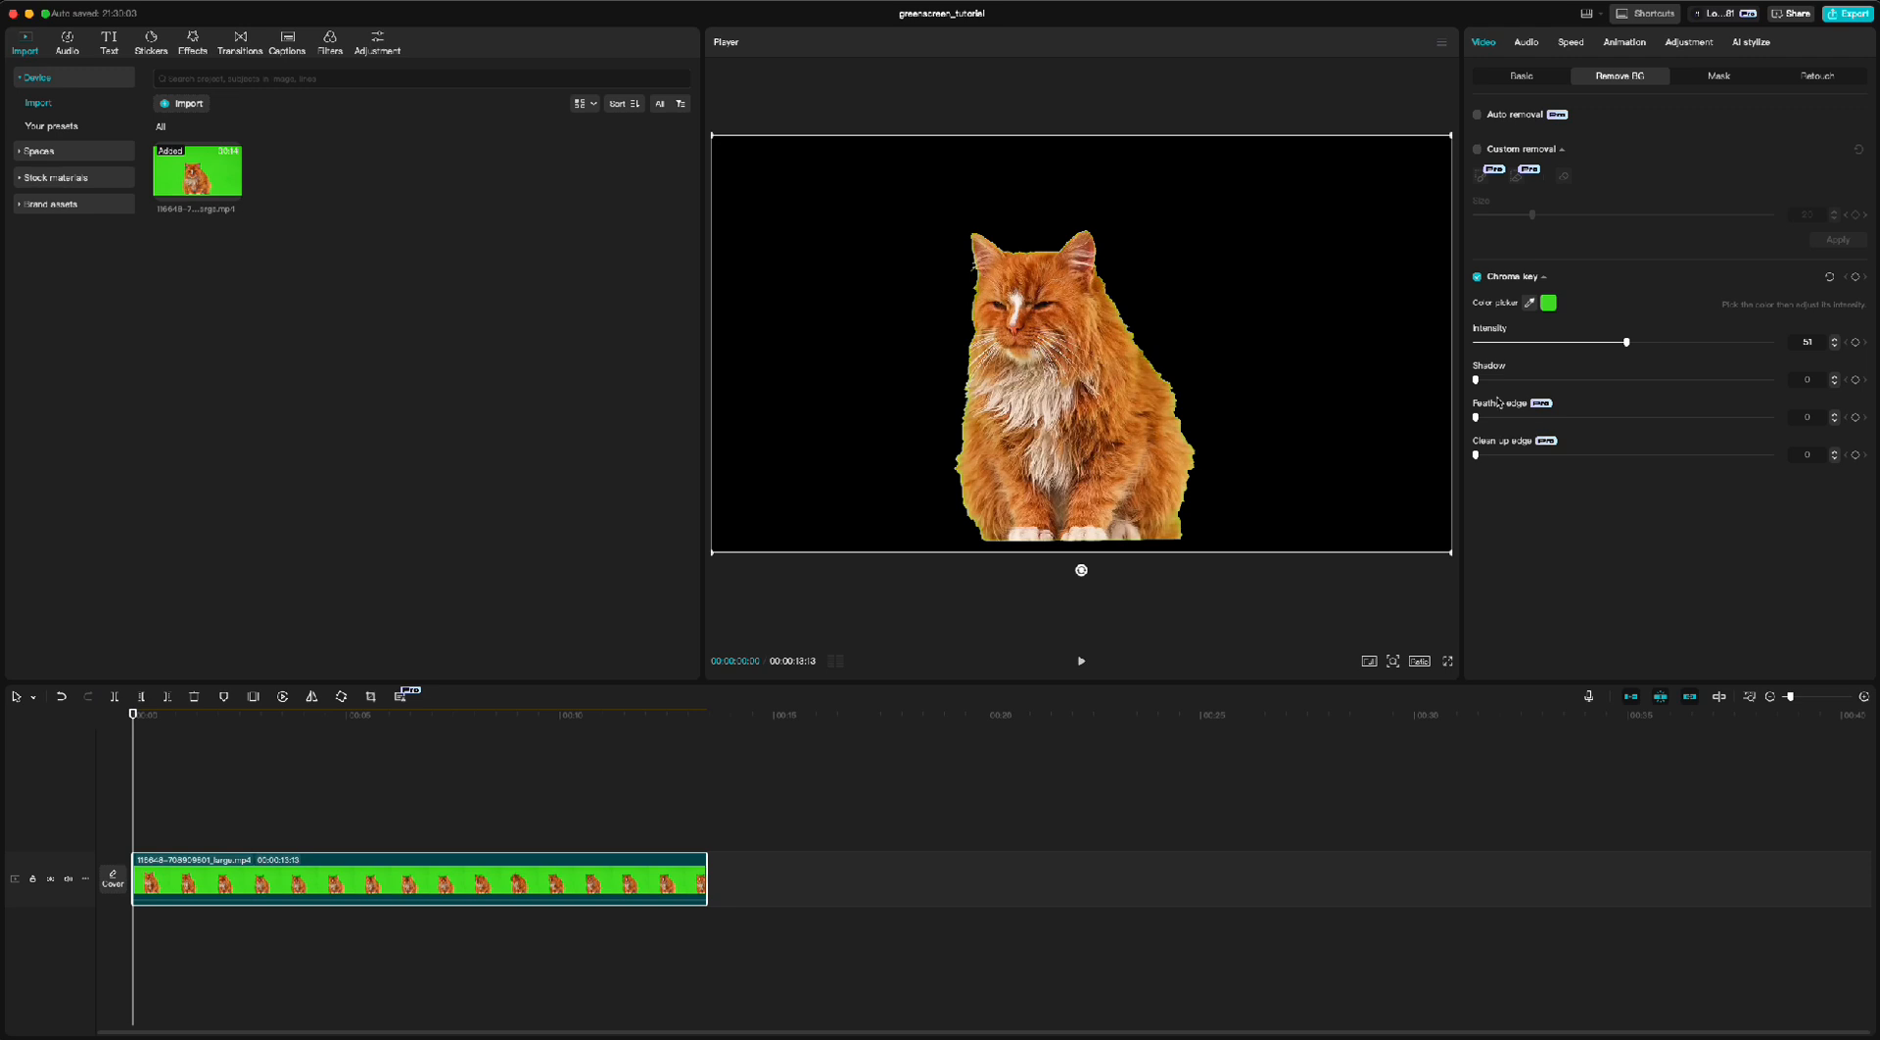
Step: Inspect the keyed edges around the cat's ears and fur and set Feather edge to 20
scroll(1085, 285, "up", 10)
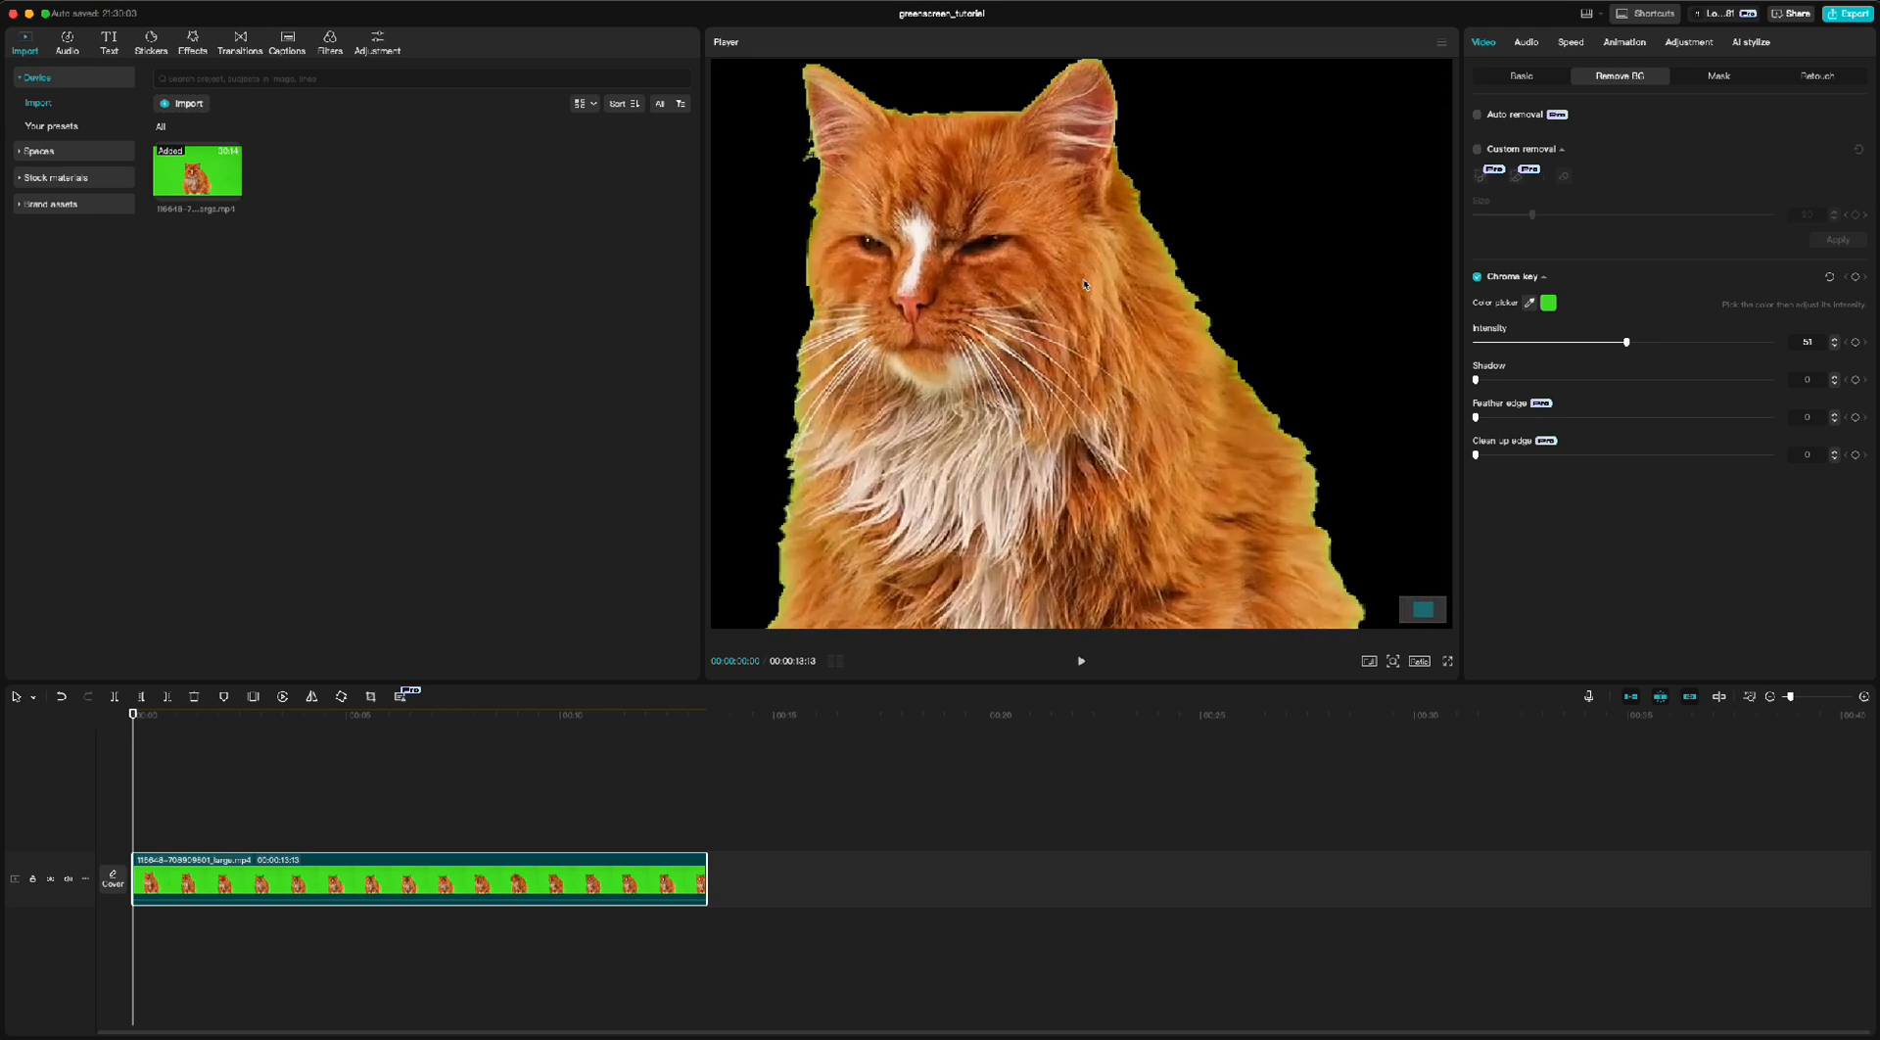
scroll(1084, 284, "up", 4)
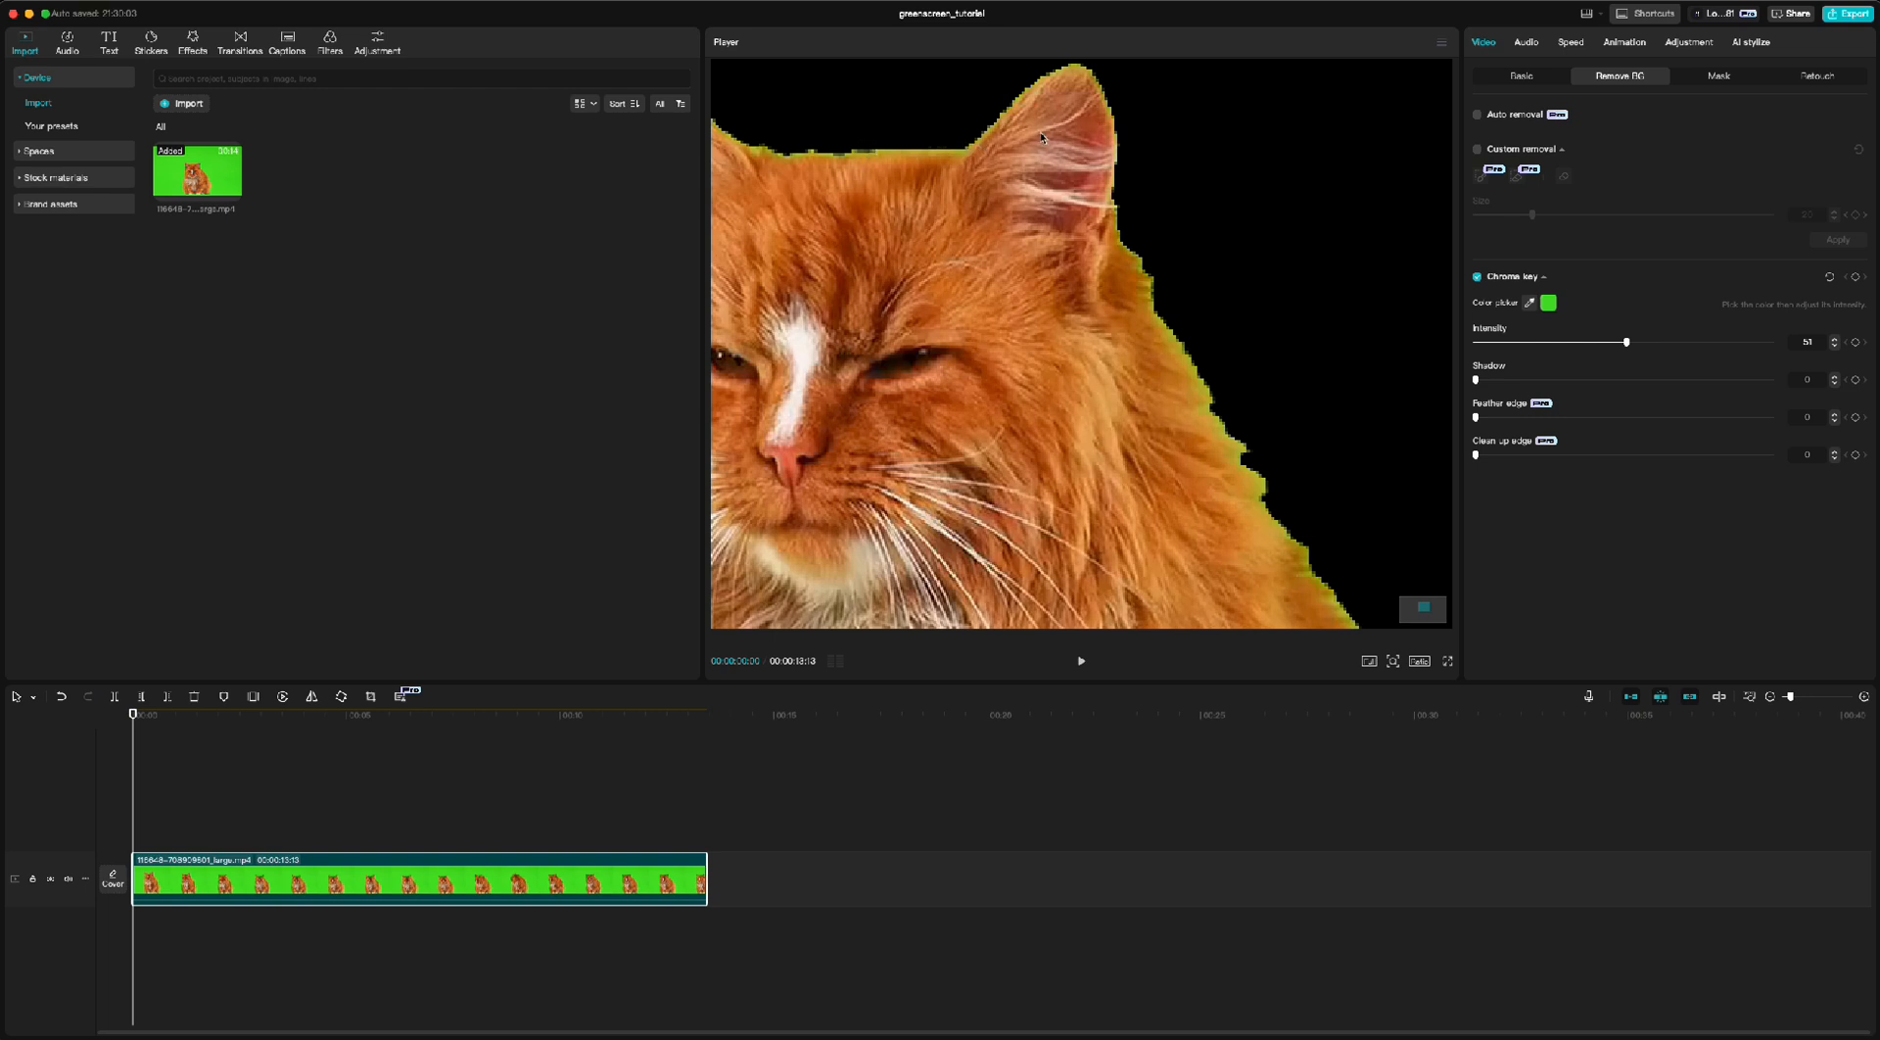
scroll(1094, 92, "up", 2)
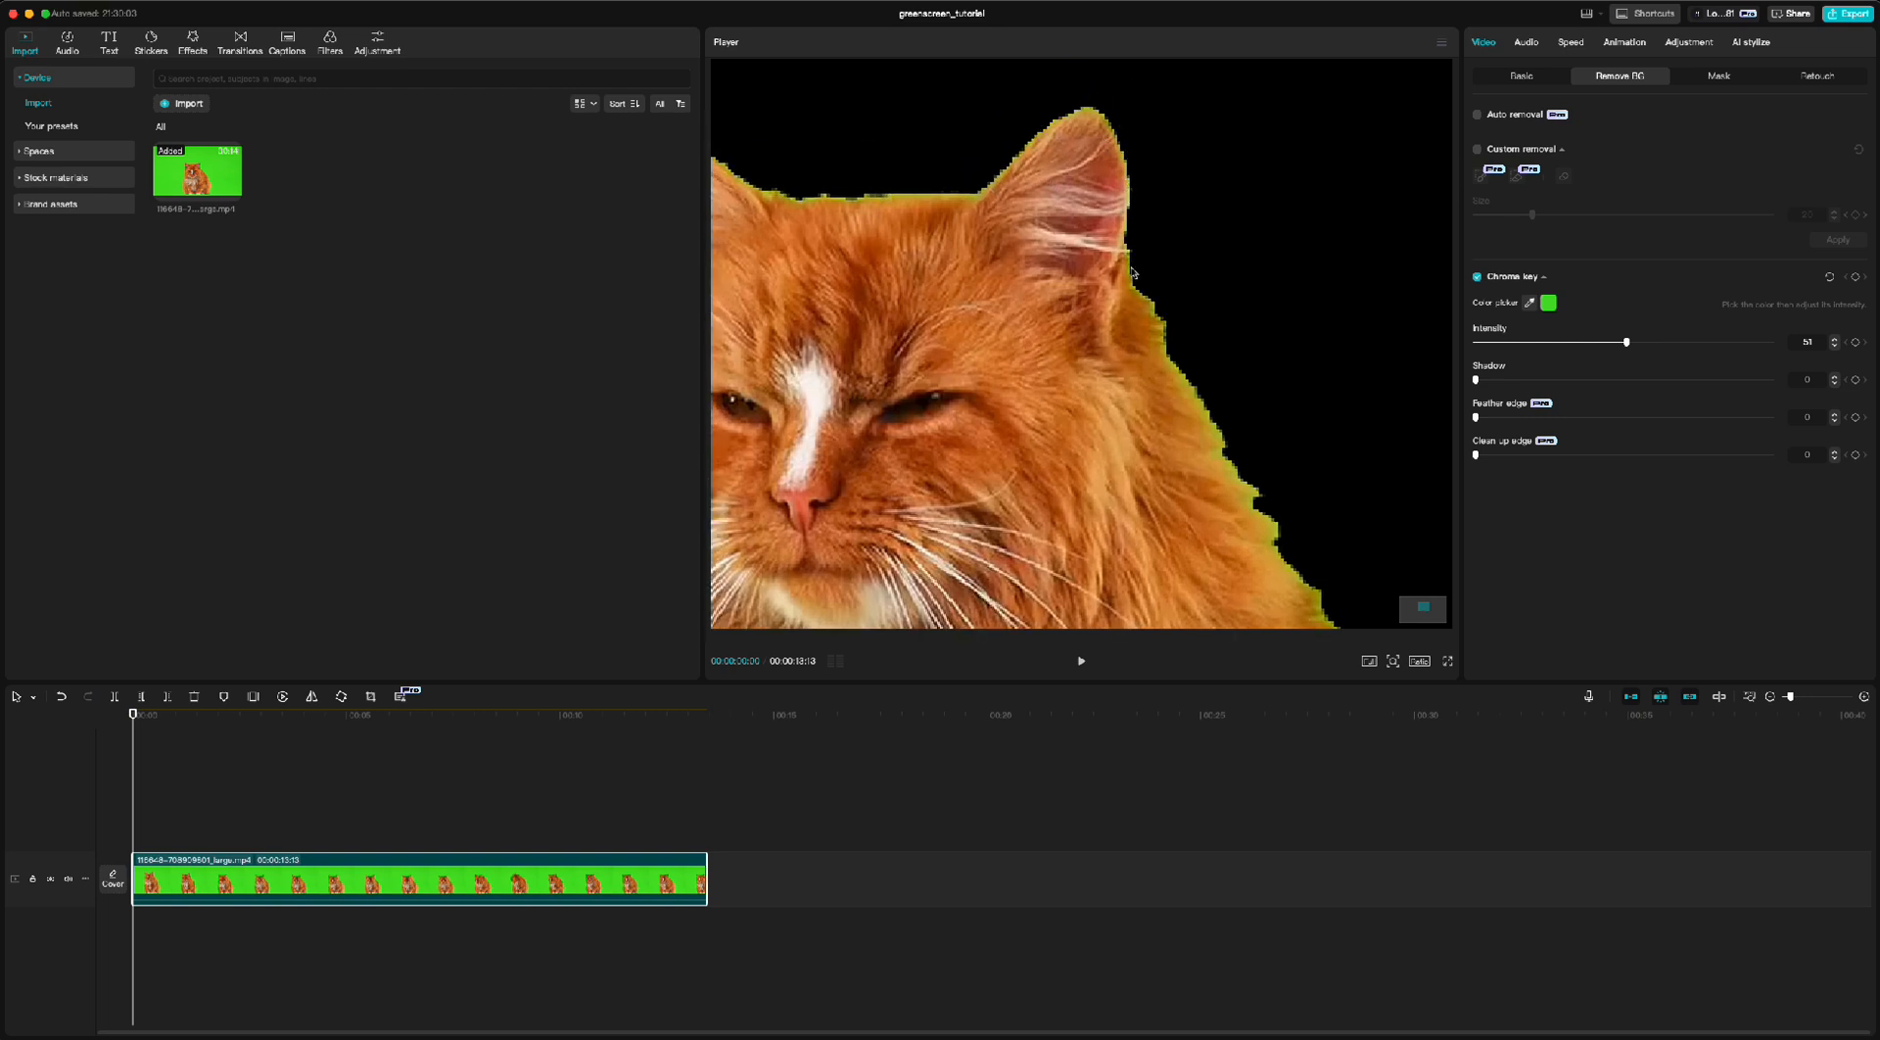
scroll(1192, 438, "down", 5)
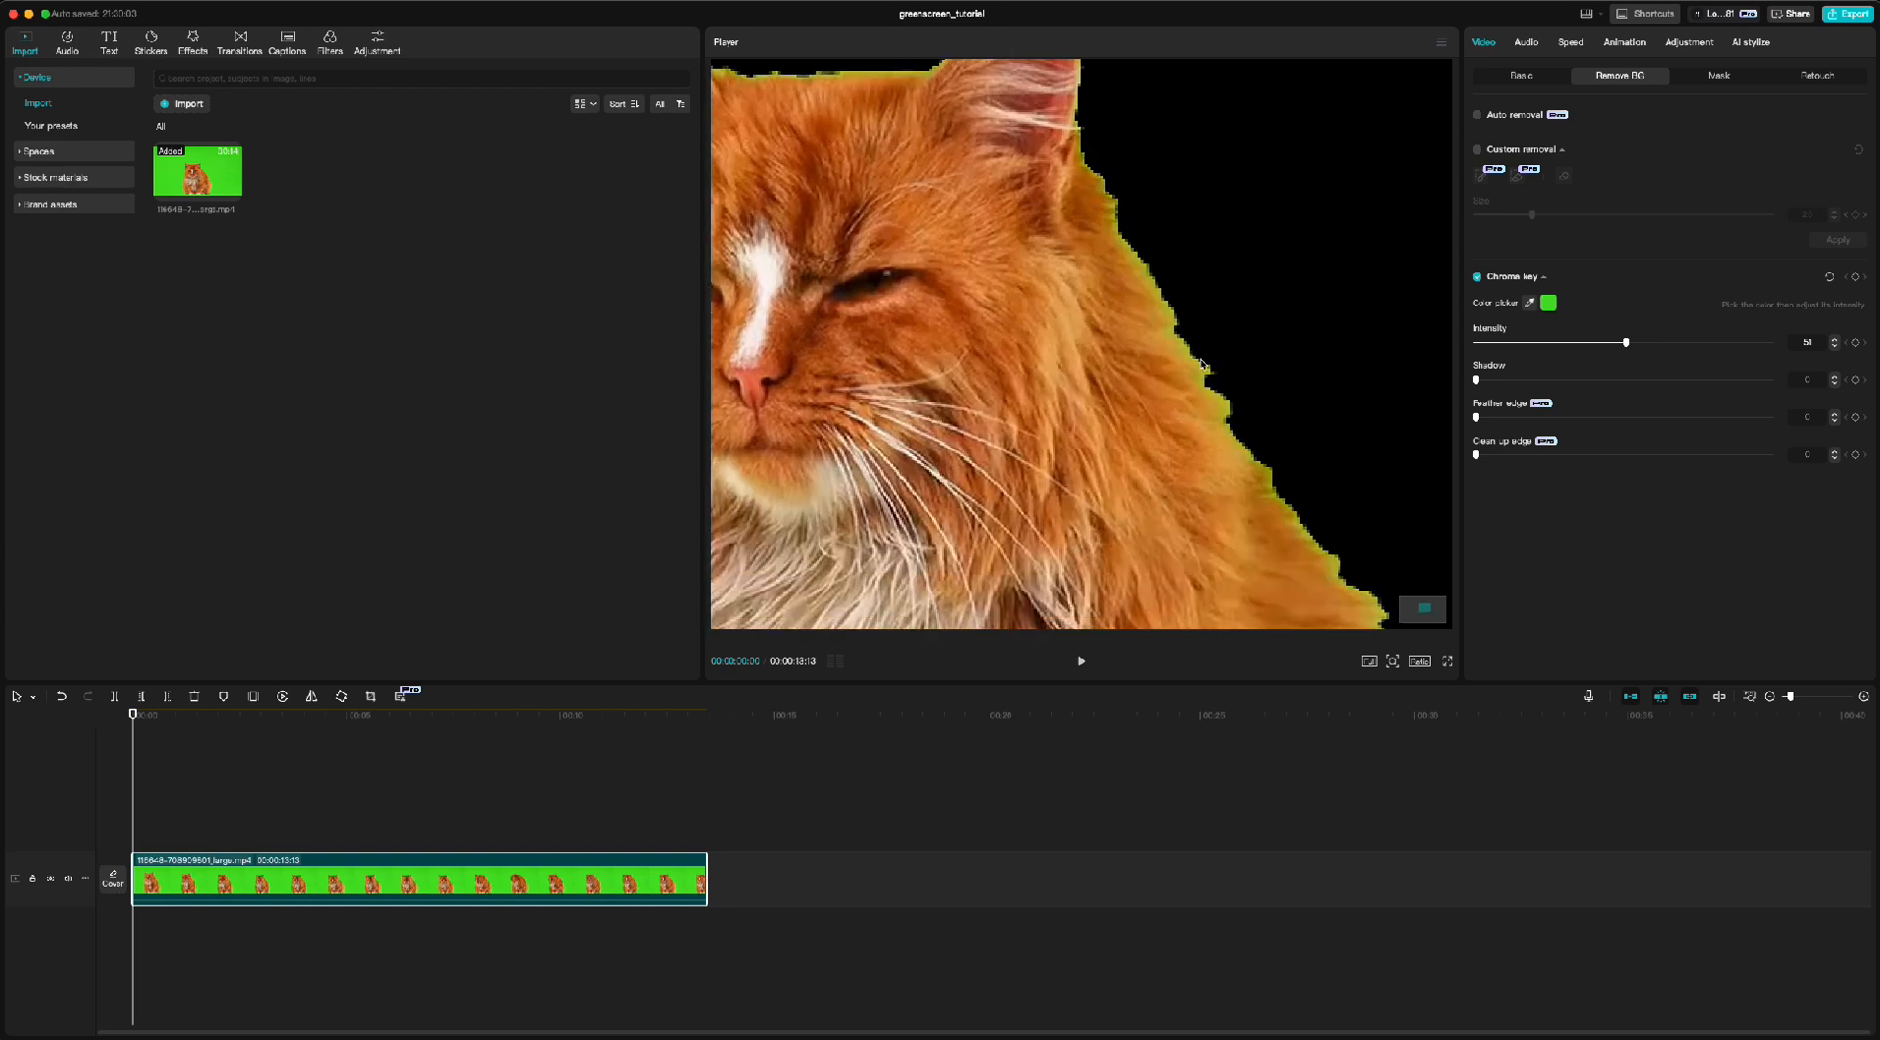
scroll(1398, 395, "down", 5)
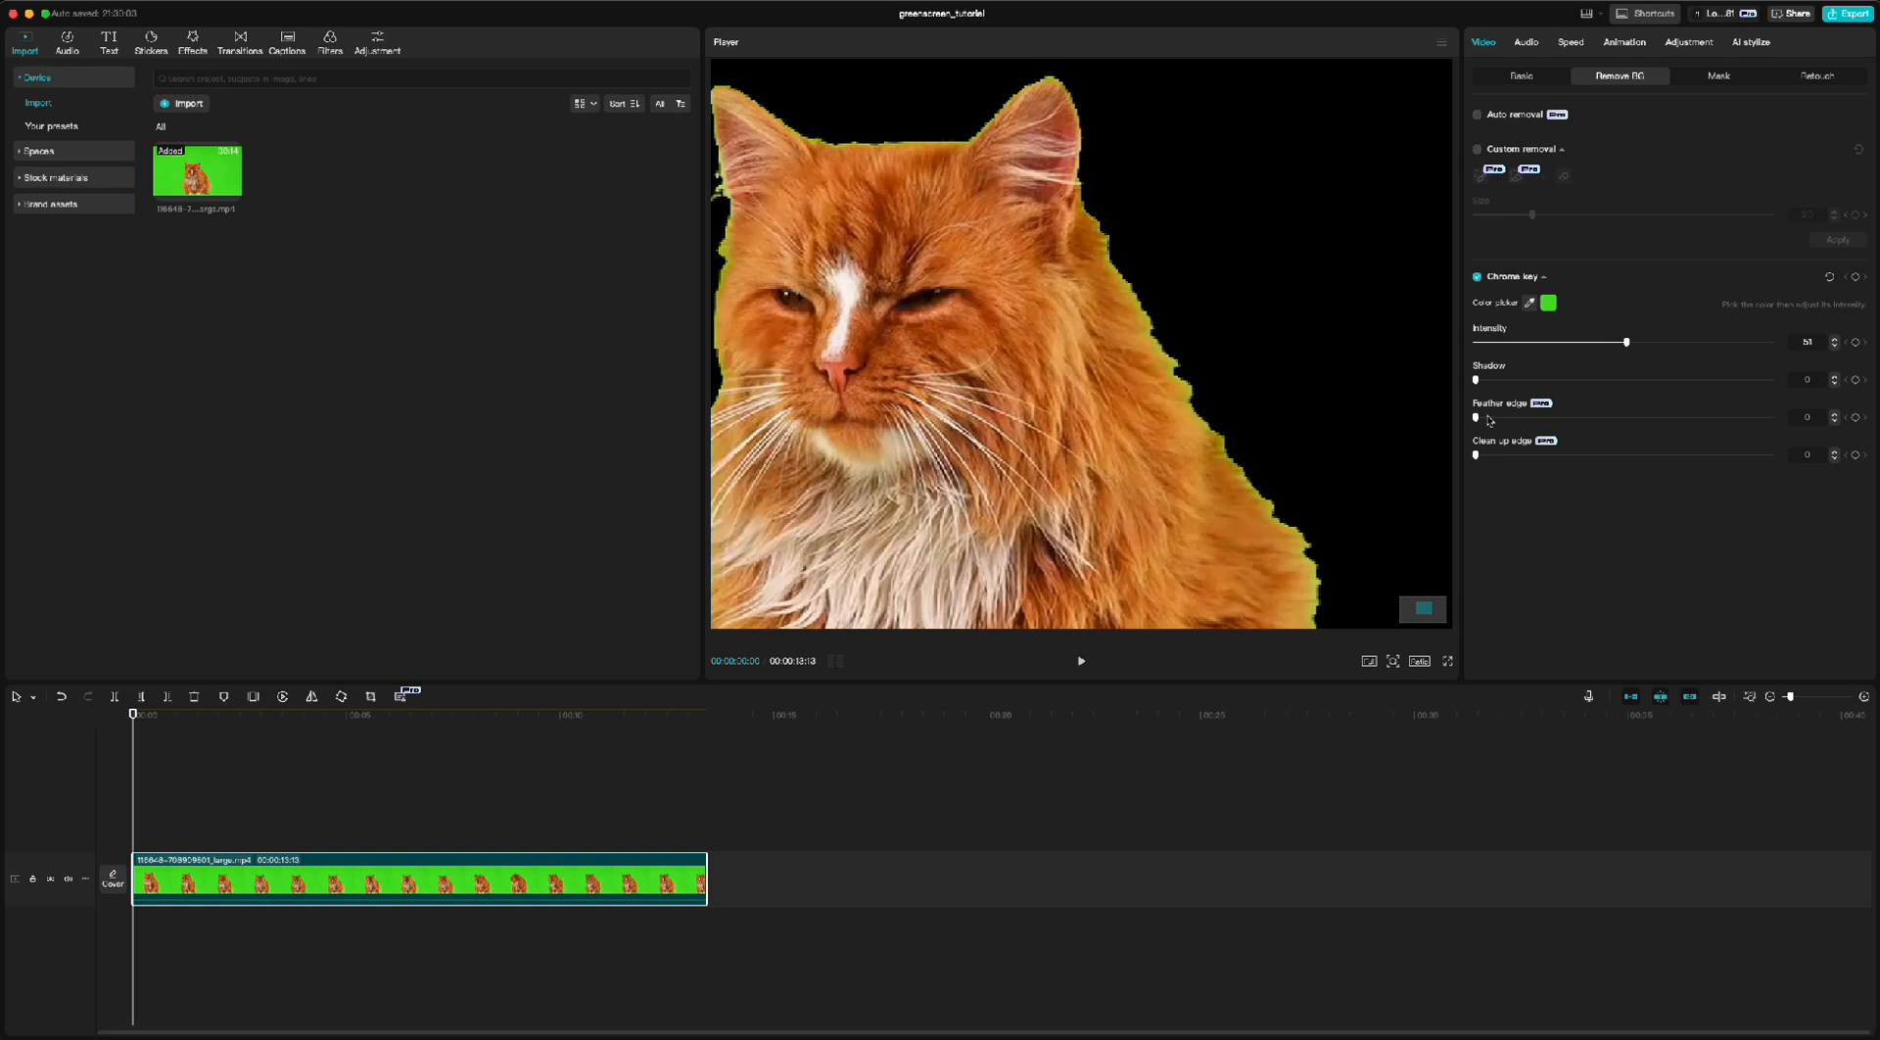
left_click_drag(1476, 418, 1492, 422)
scroll(1162, 291, "up", 3)
scroll(1162, 291, "up", 2)
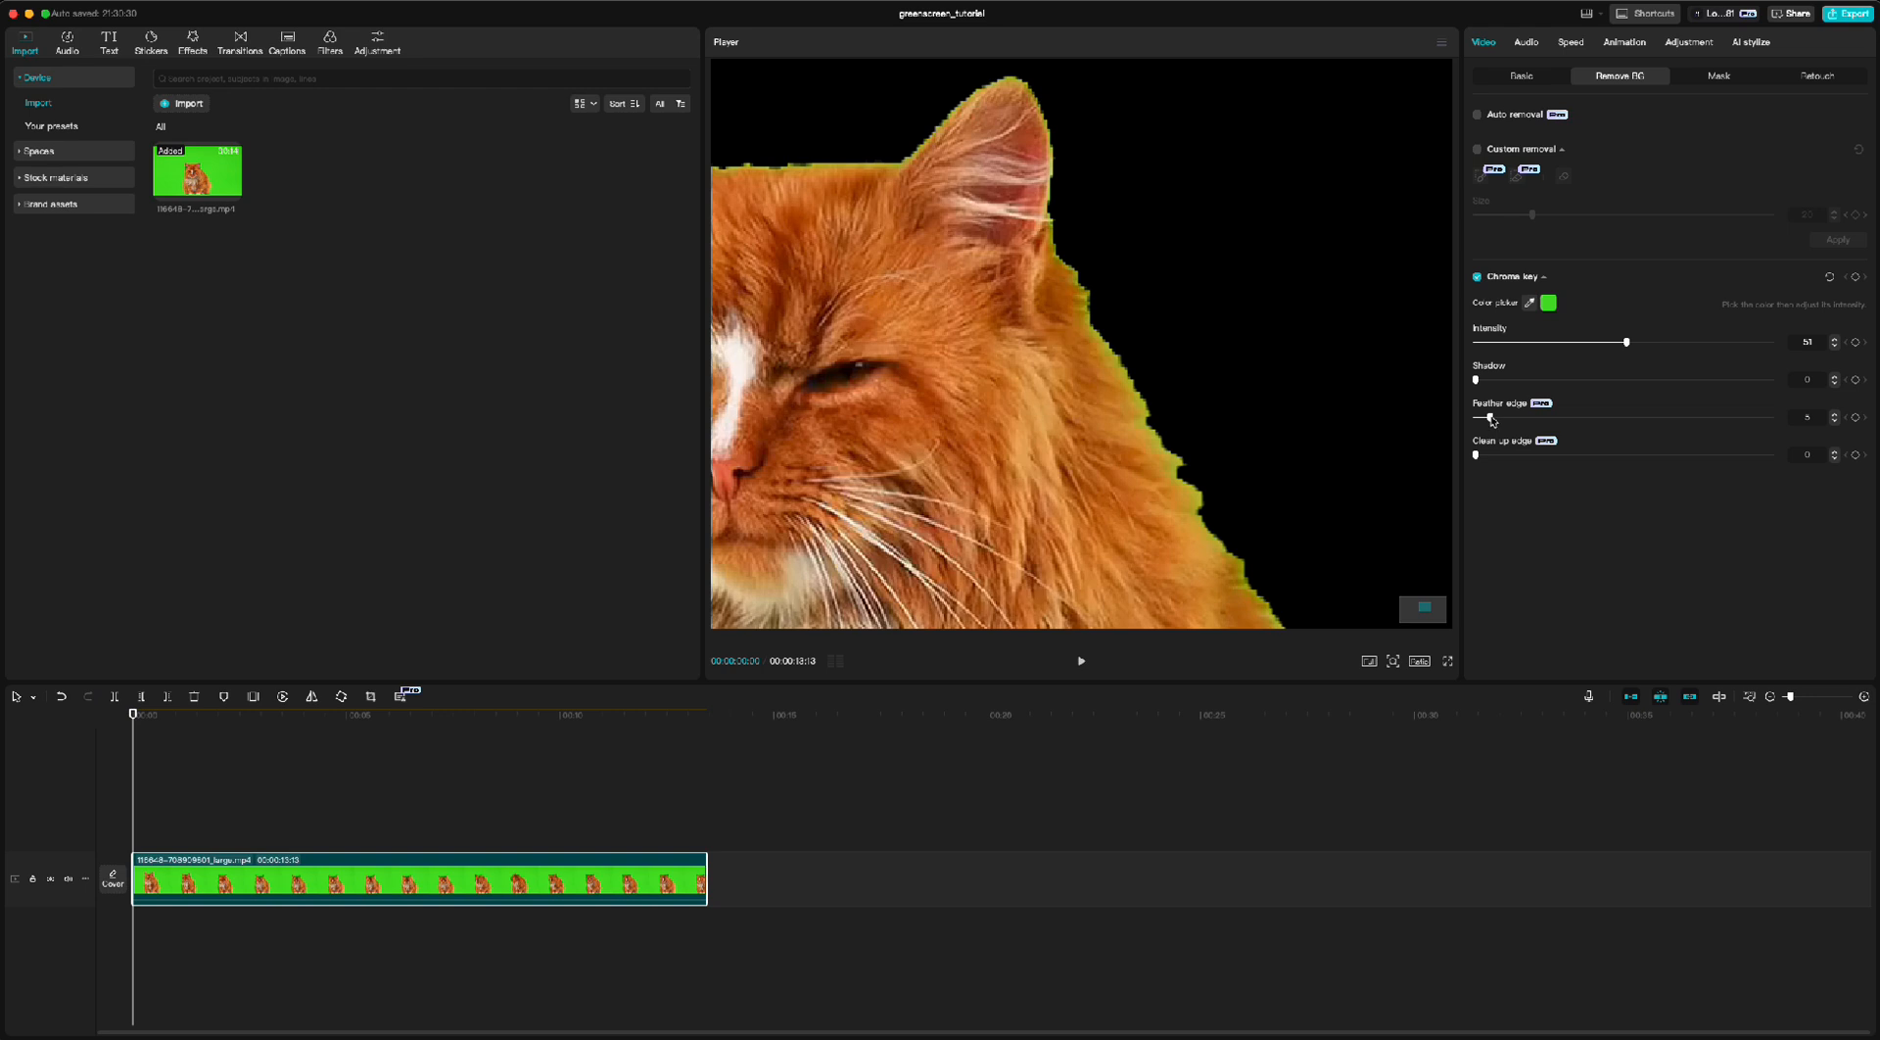
left_click_drag(1491, 419, 1476, 421)
left_click_drag(1476, 419, 1528, 428)
left_click_drag(1525, 420, 1535, 422)
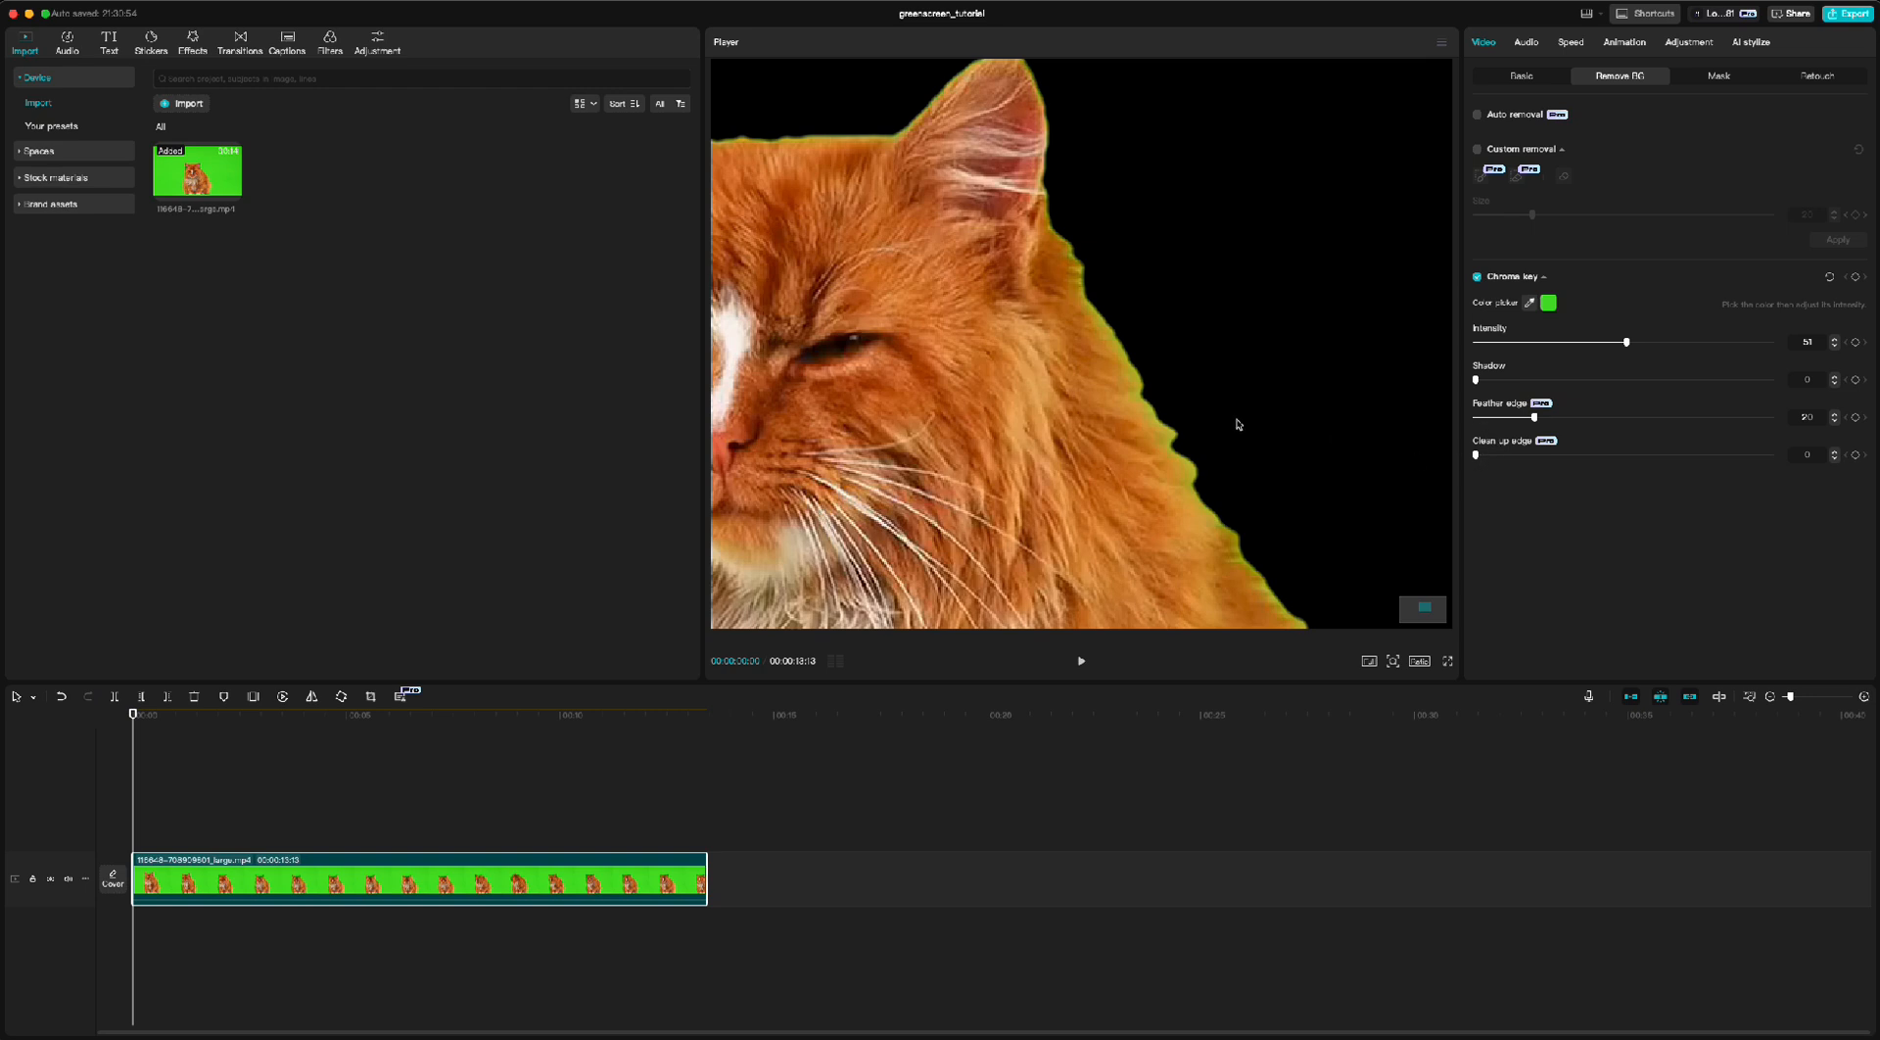
Step: Set Clean up edge to 20 and check the whole cat in the preview
scroll(1149, 399, "up", 3)
left_click_drag(1478, 457, 1540, 456)
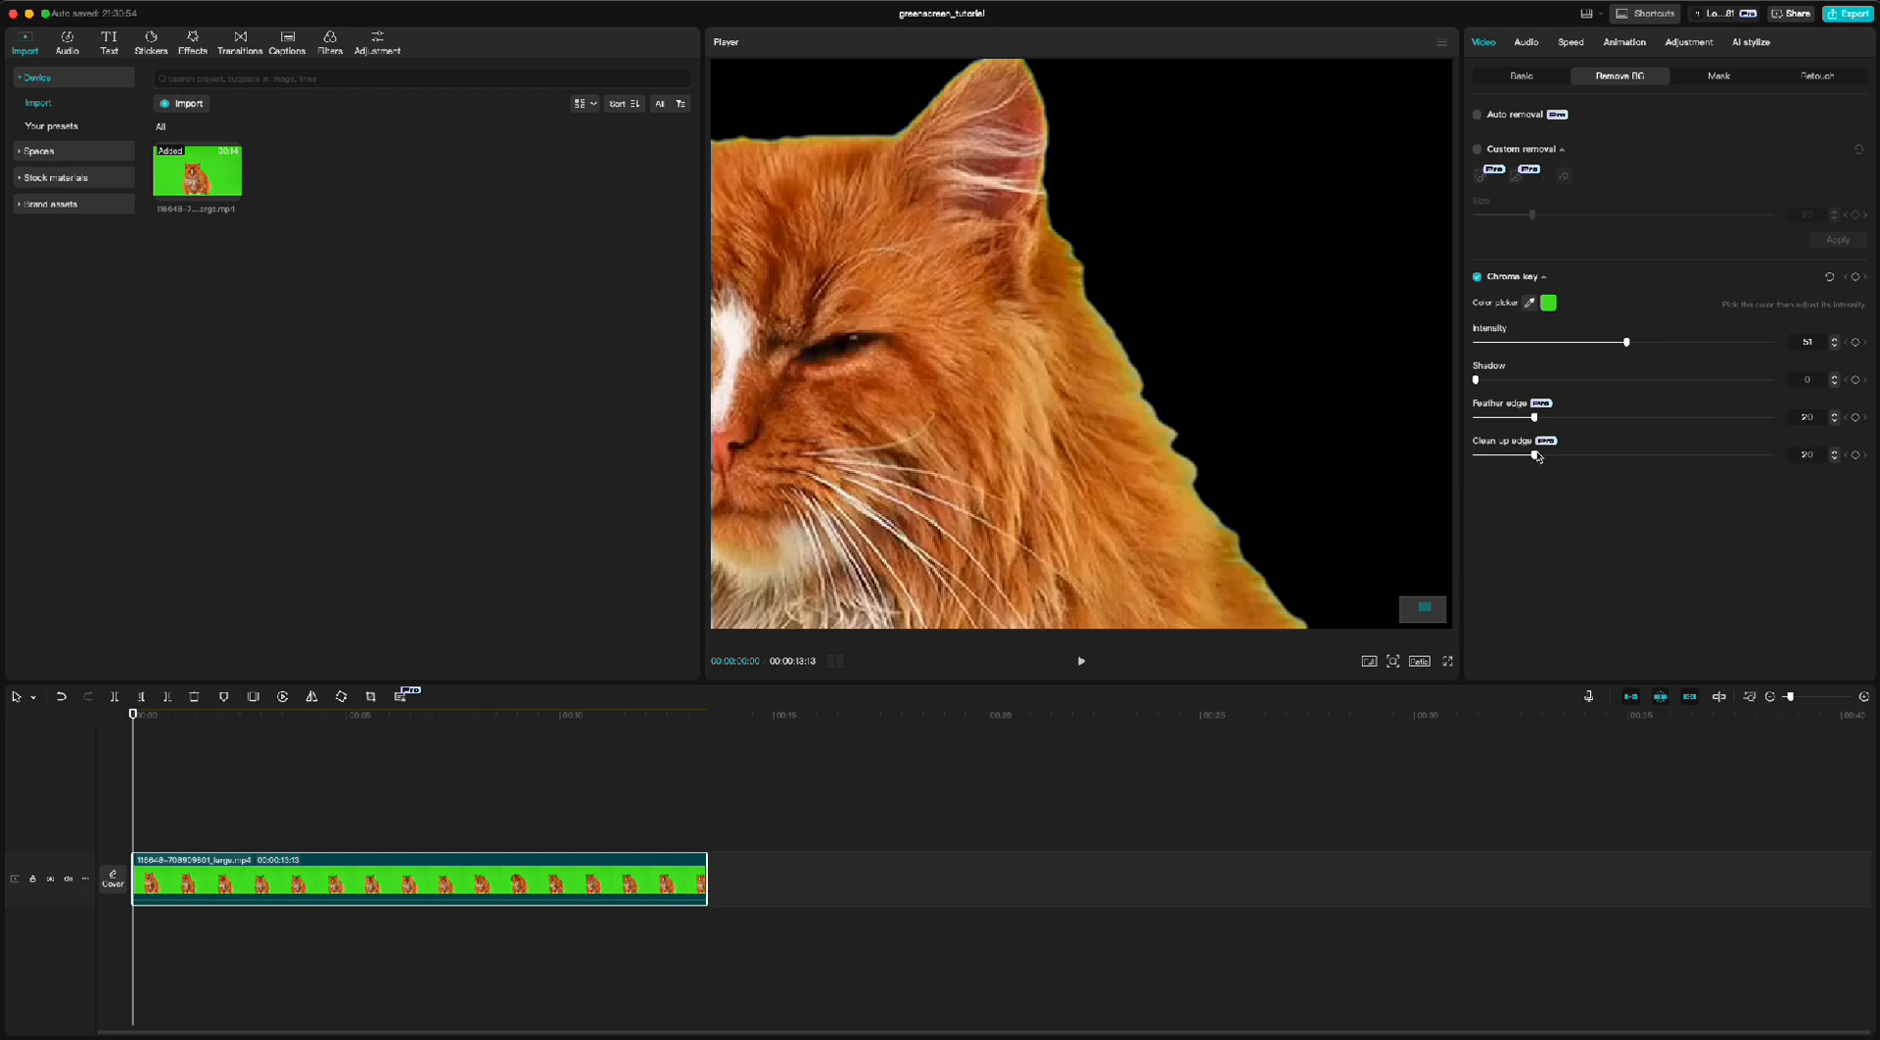
scroll(1095, 428, "down", 5)
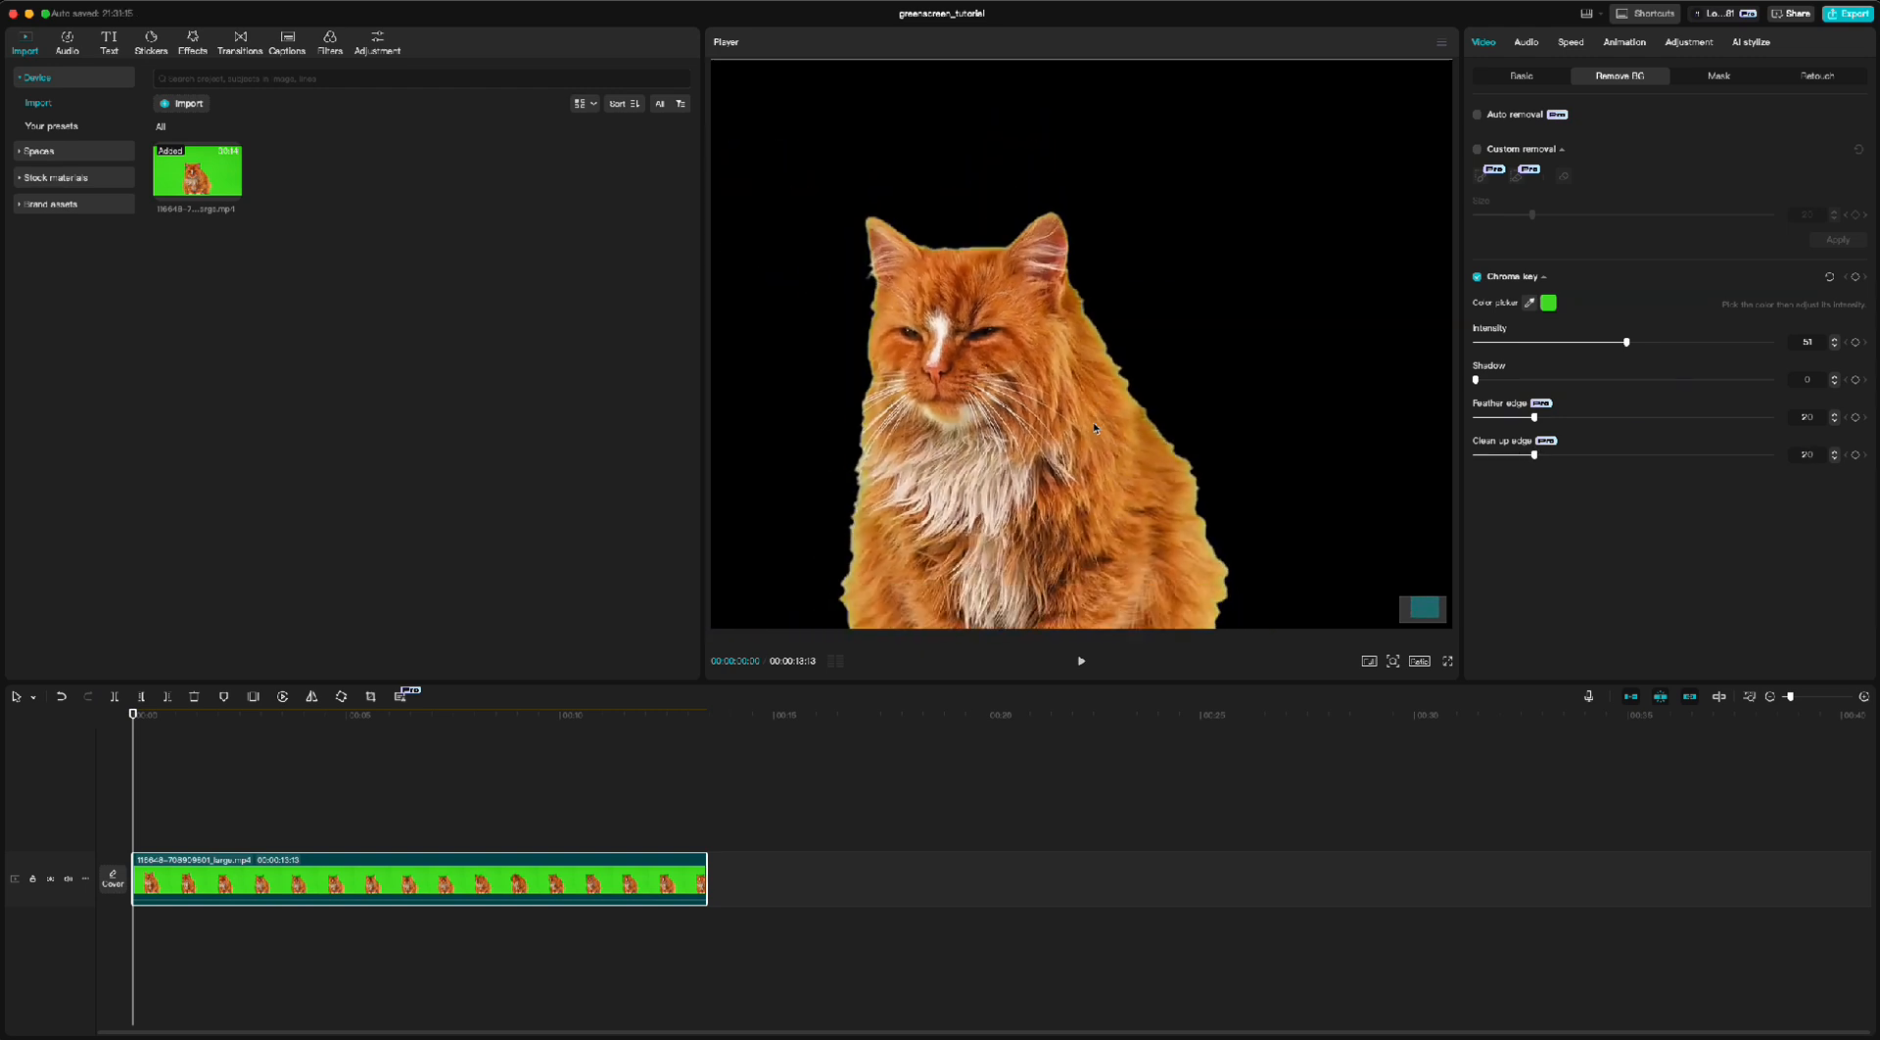
scroll(1095, 428, "down", 1)
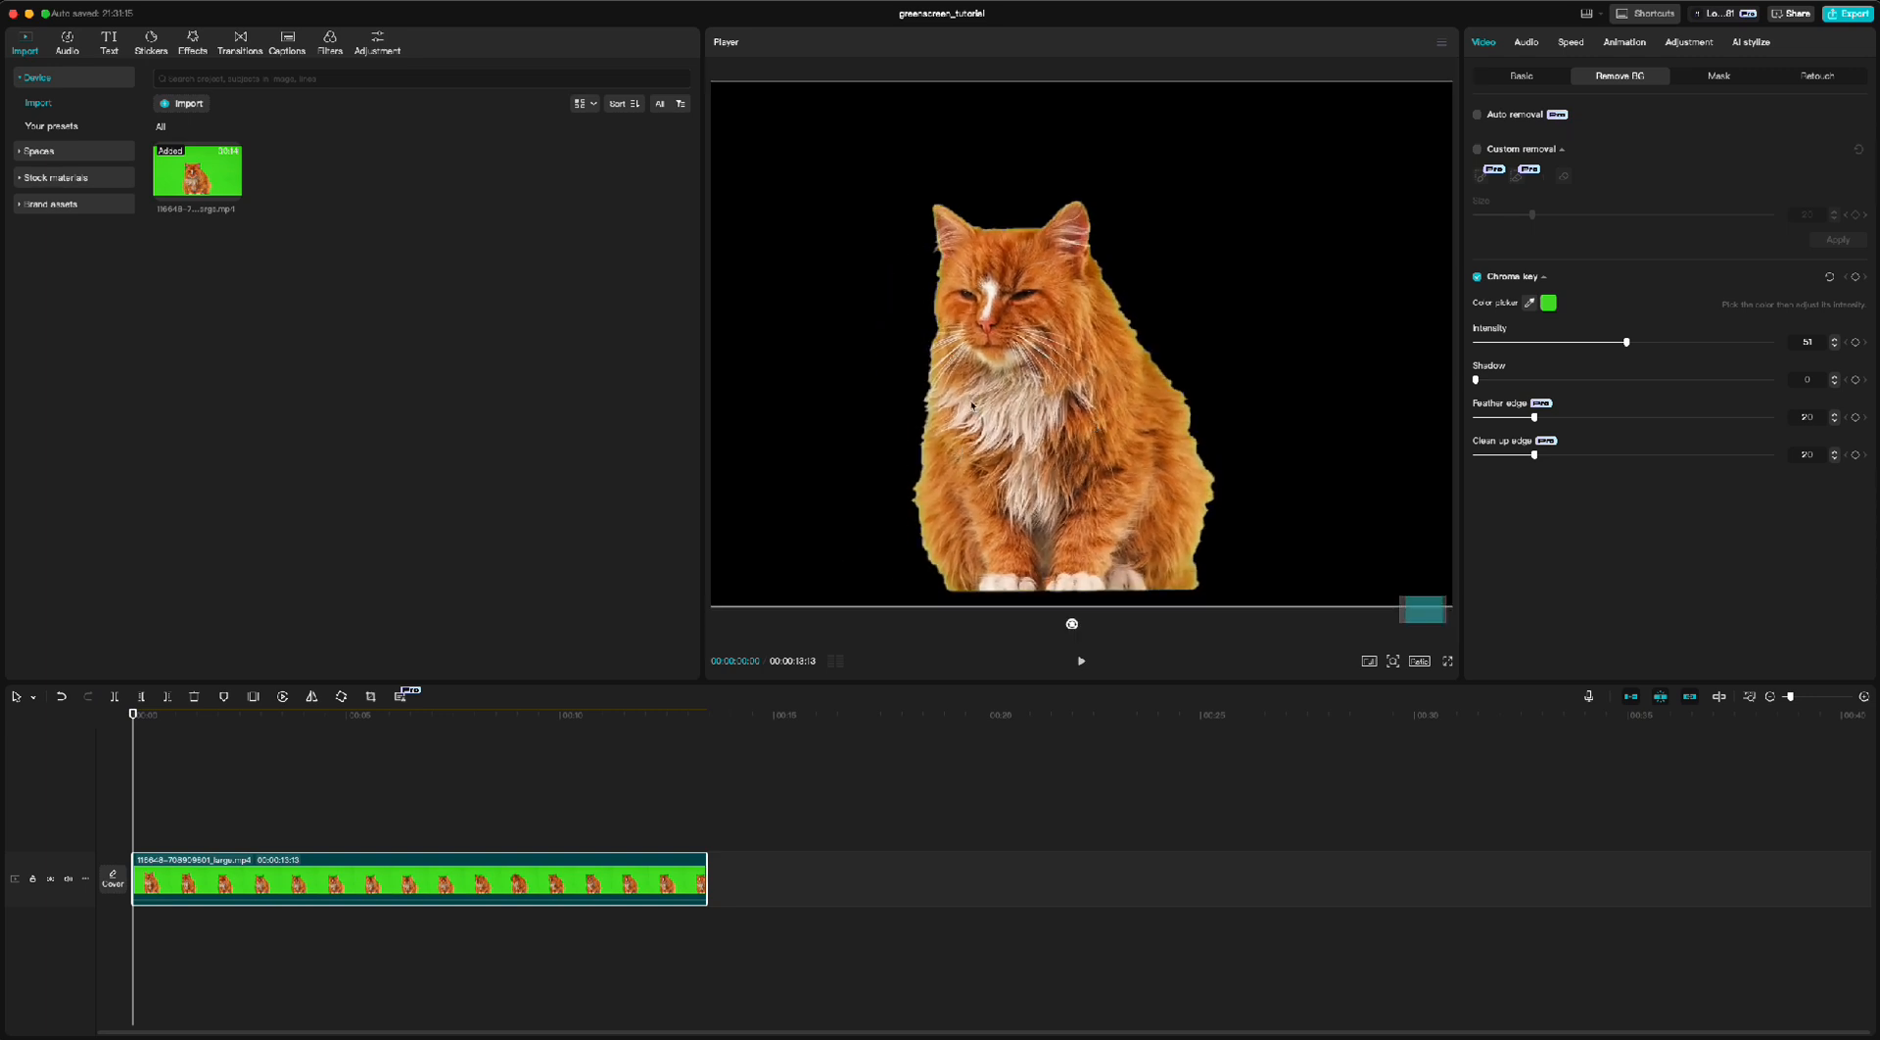
scroll(922, 402, "down", 2)
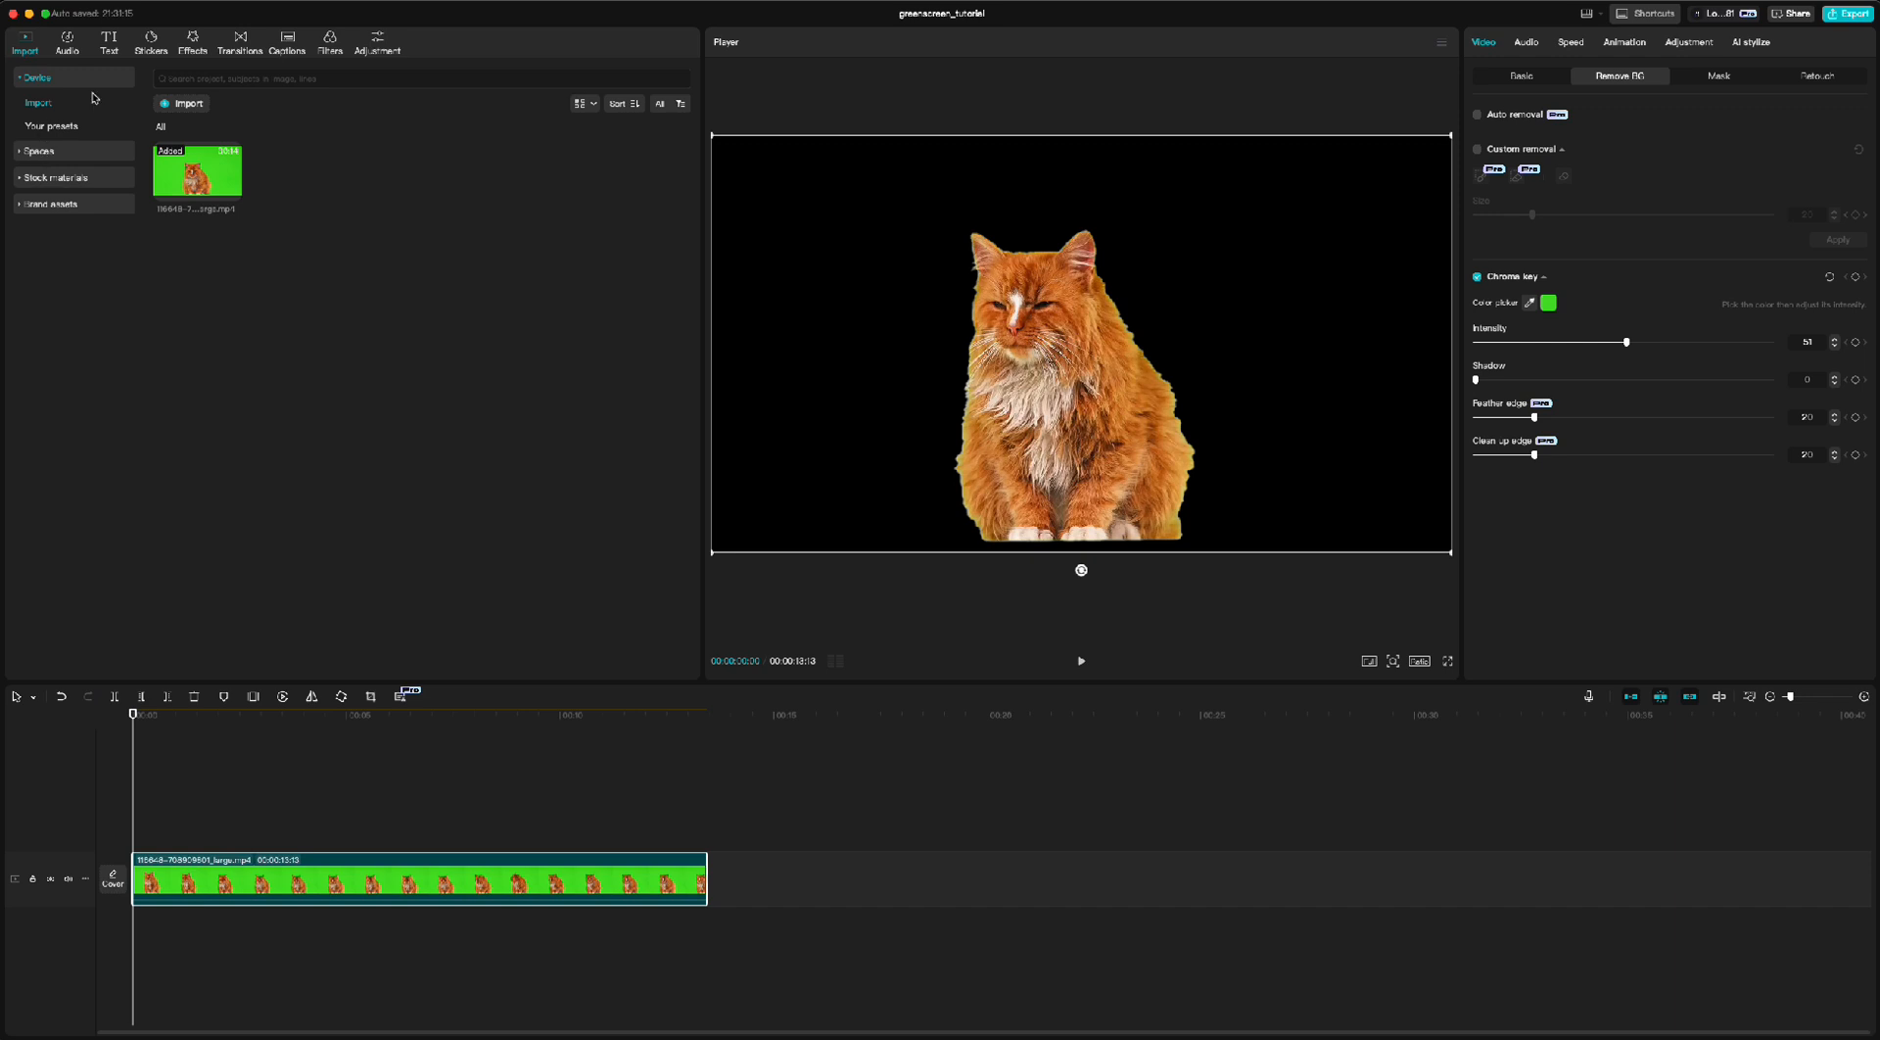
Step: Look through the Trending stock materials for a replacement background and preview the pink image with lemon slices
left_click(68, 178)
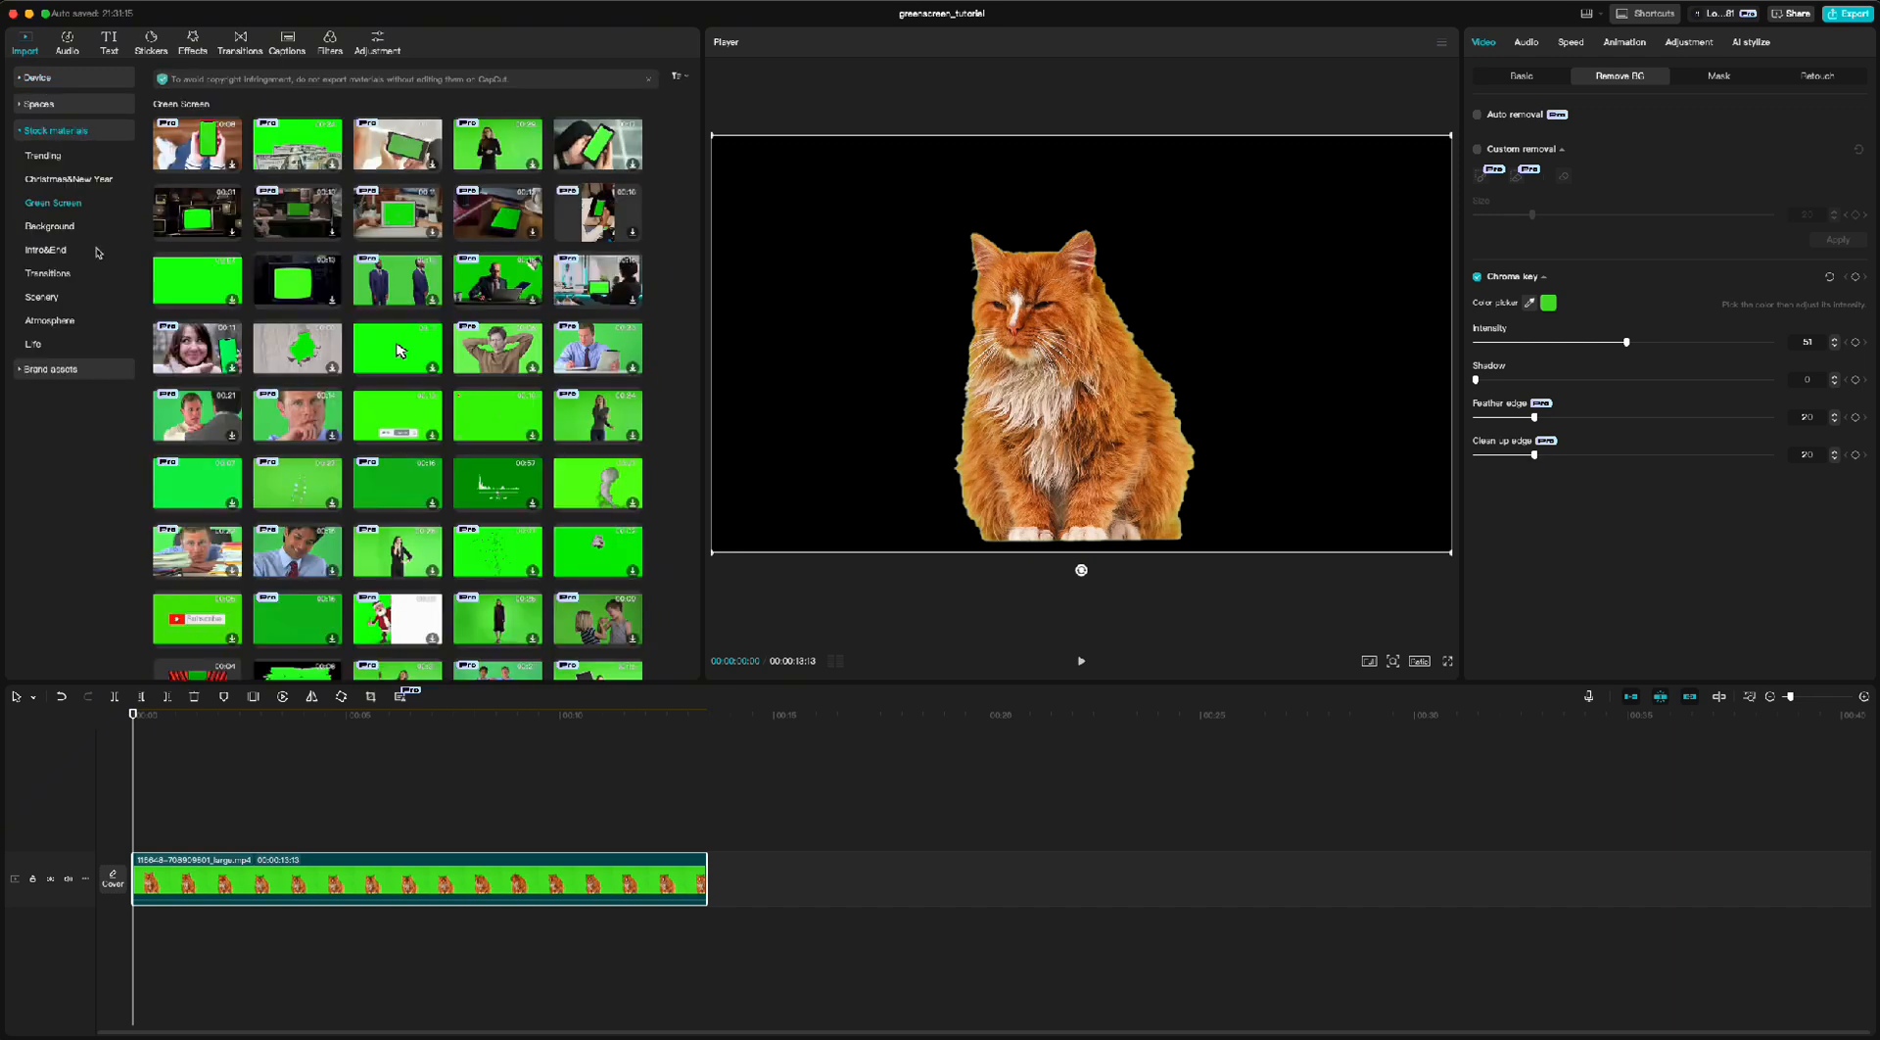
left_click(55, 157)
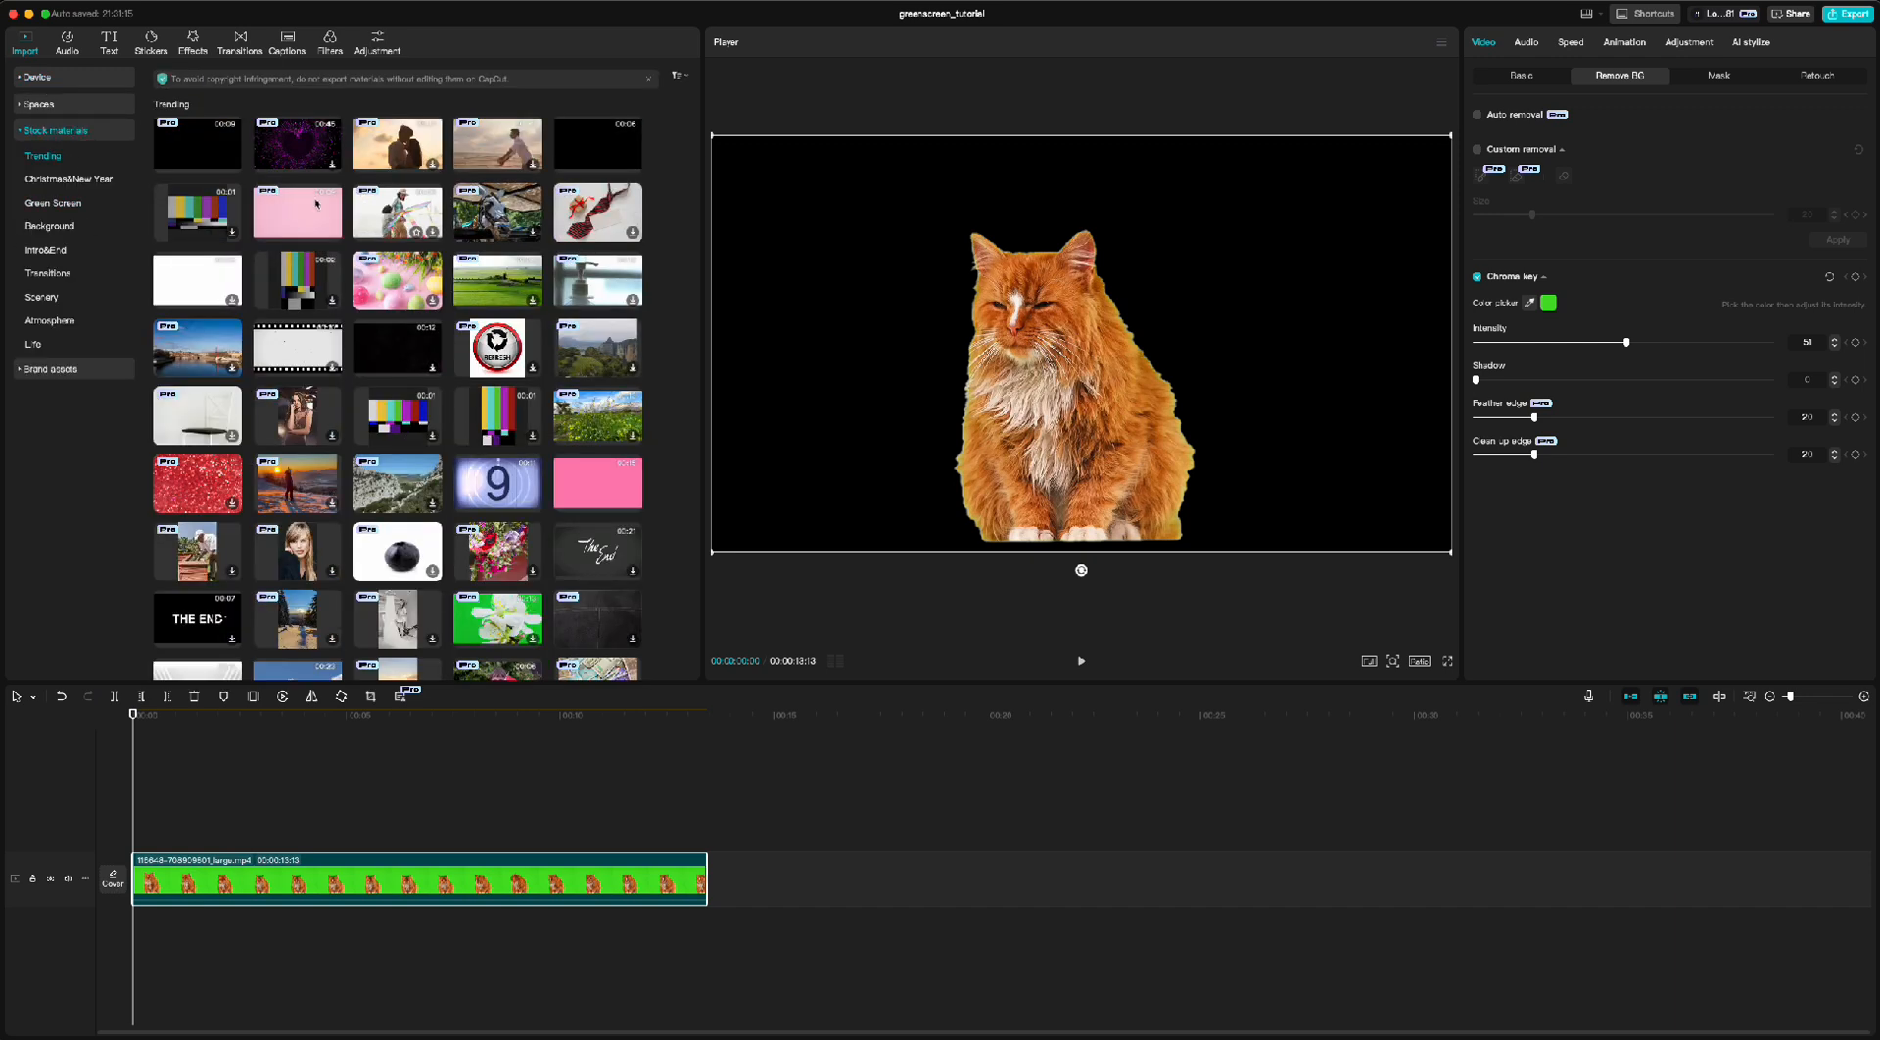
scroll(390, 431, "down", 2)
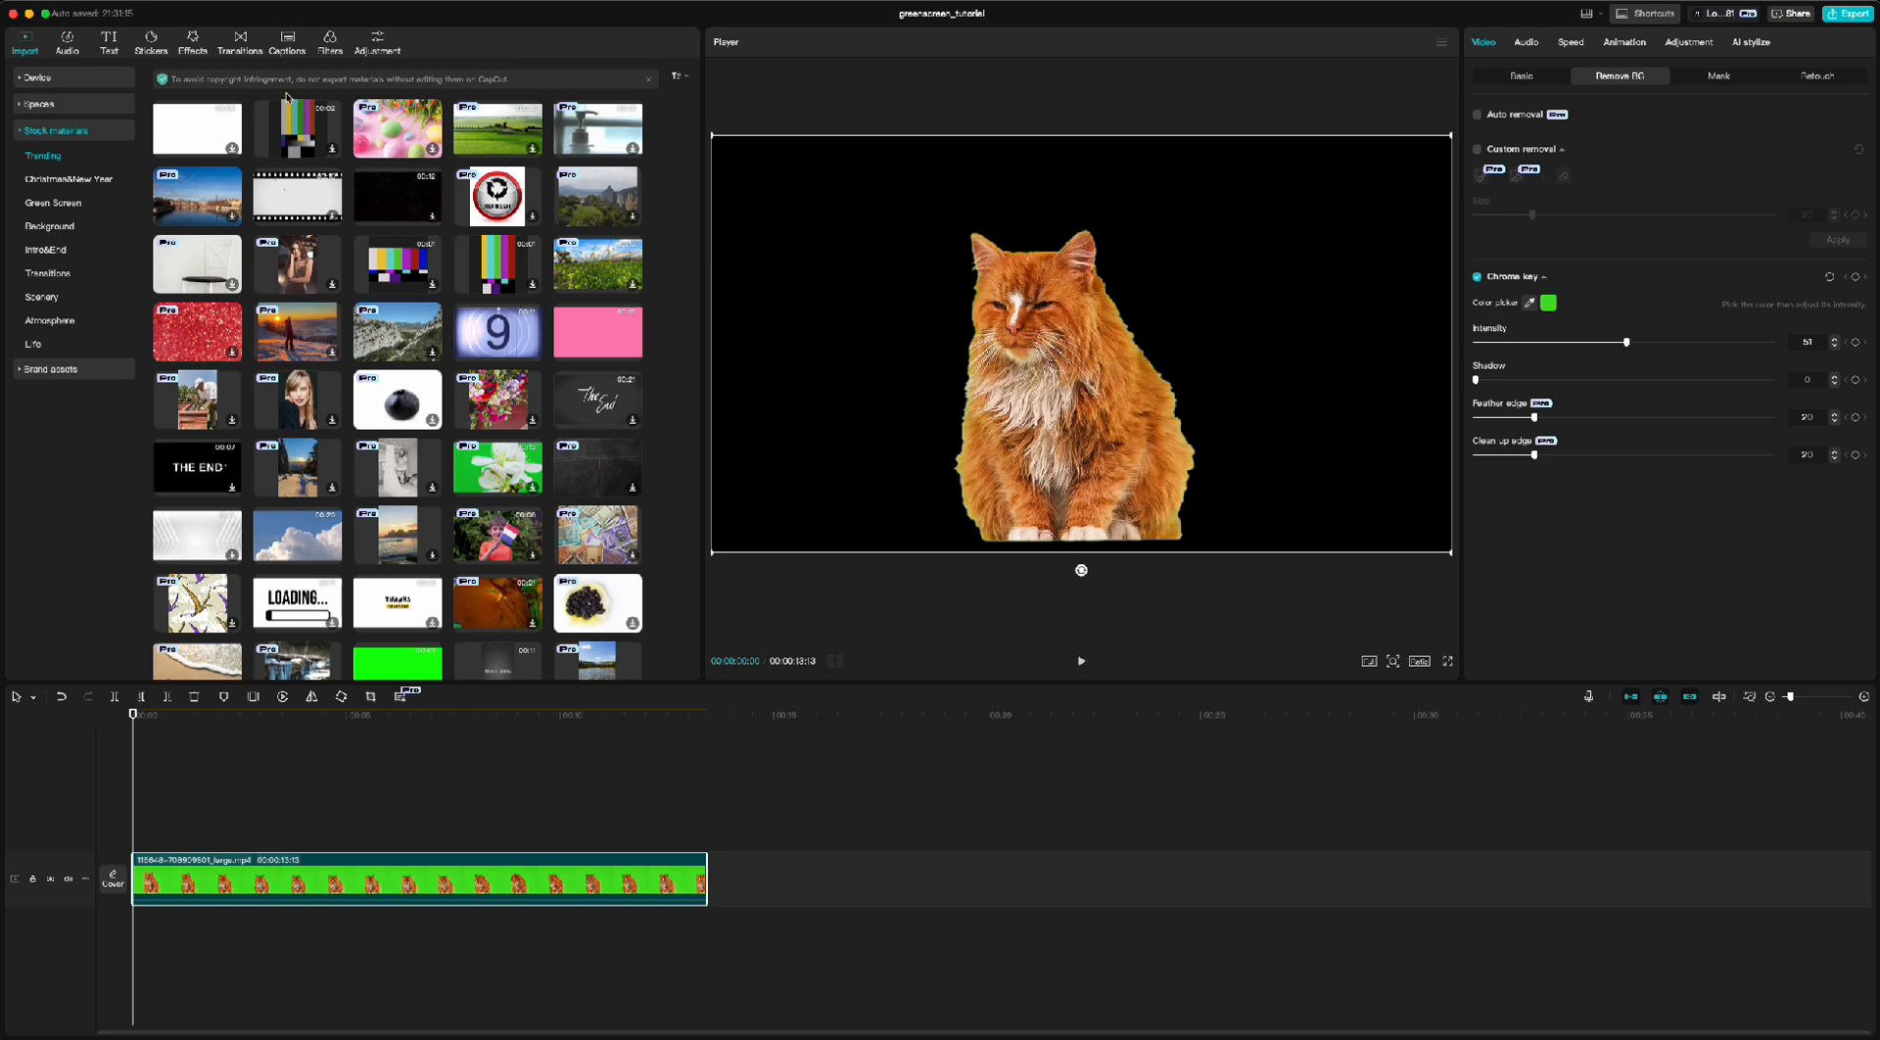
scroll(270, 331, "down", 2)
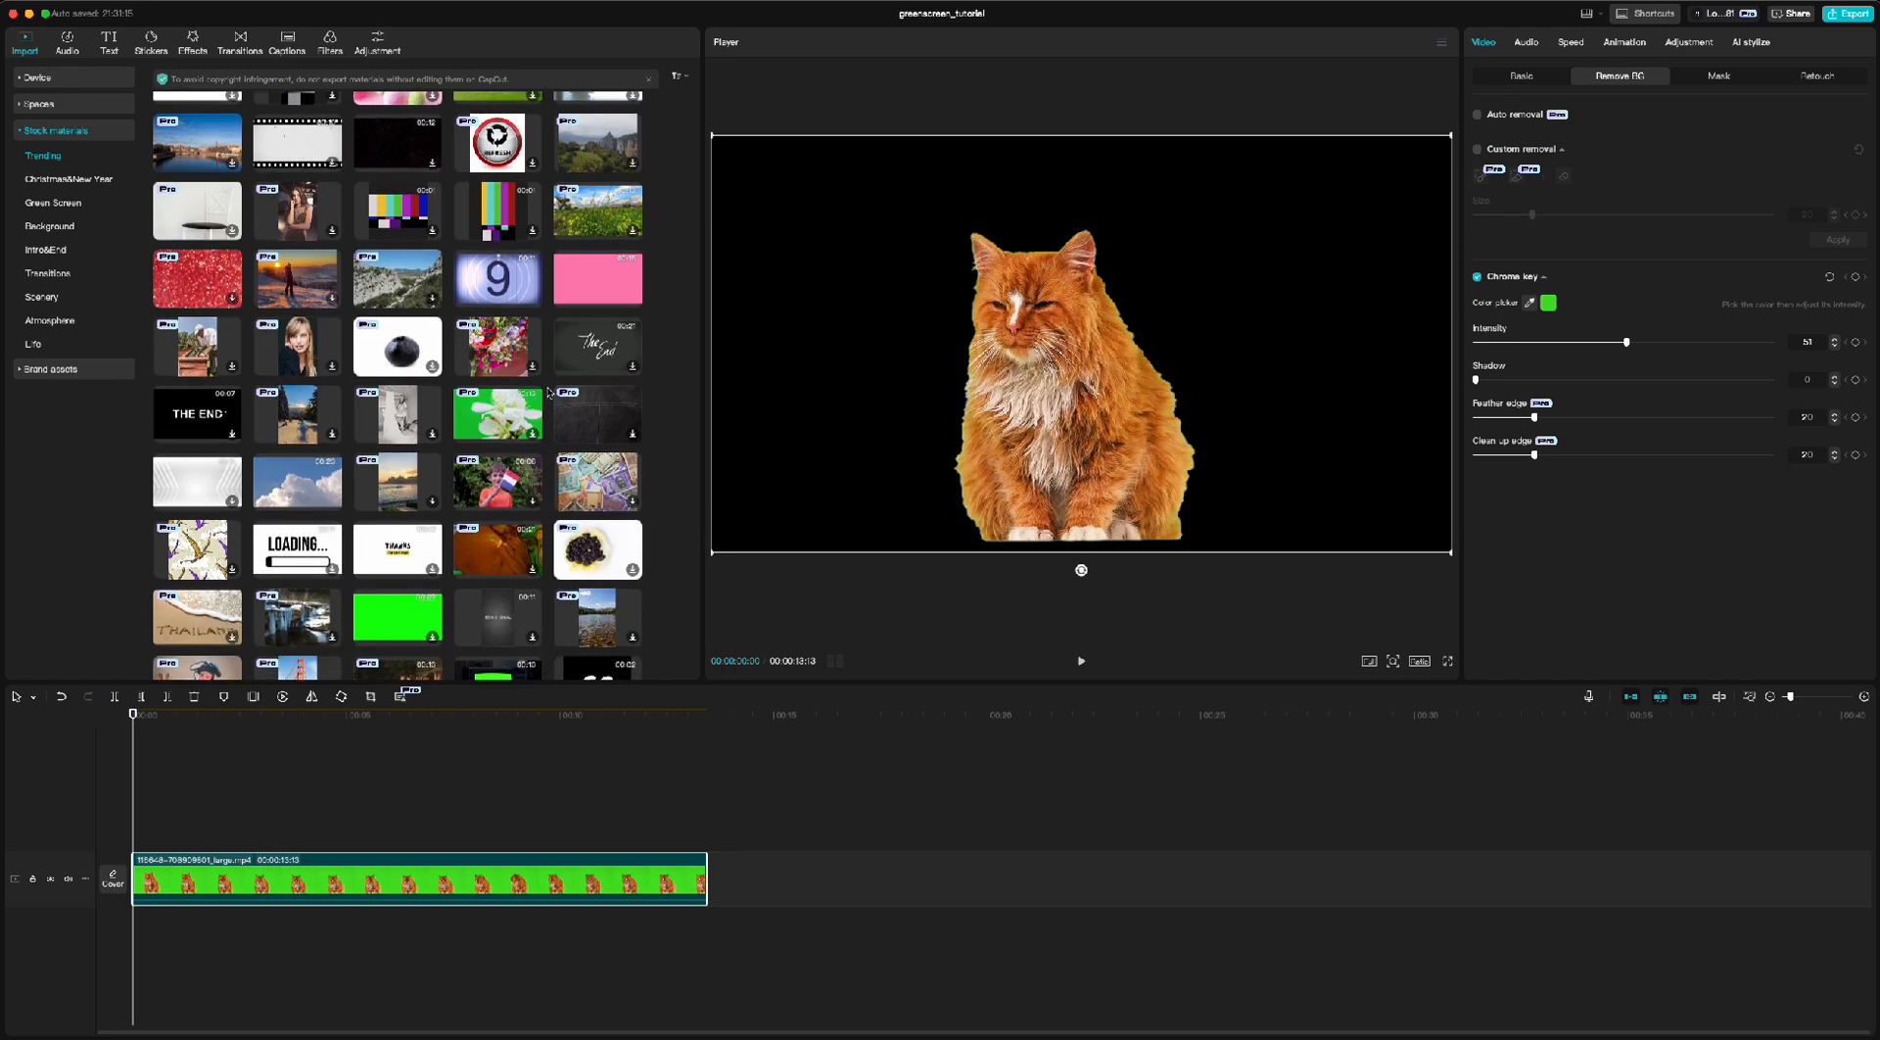
scroll(548, 392, "down", 1)
scroll(529, 399, "down", 15)
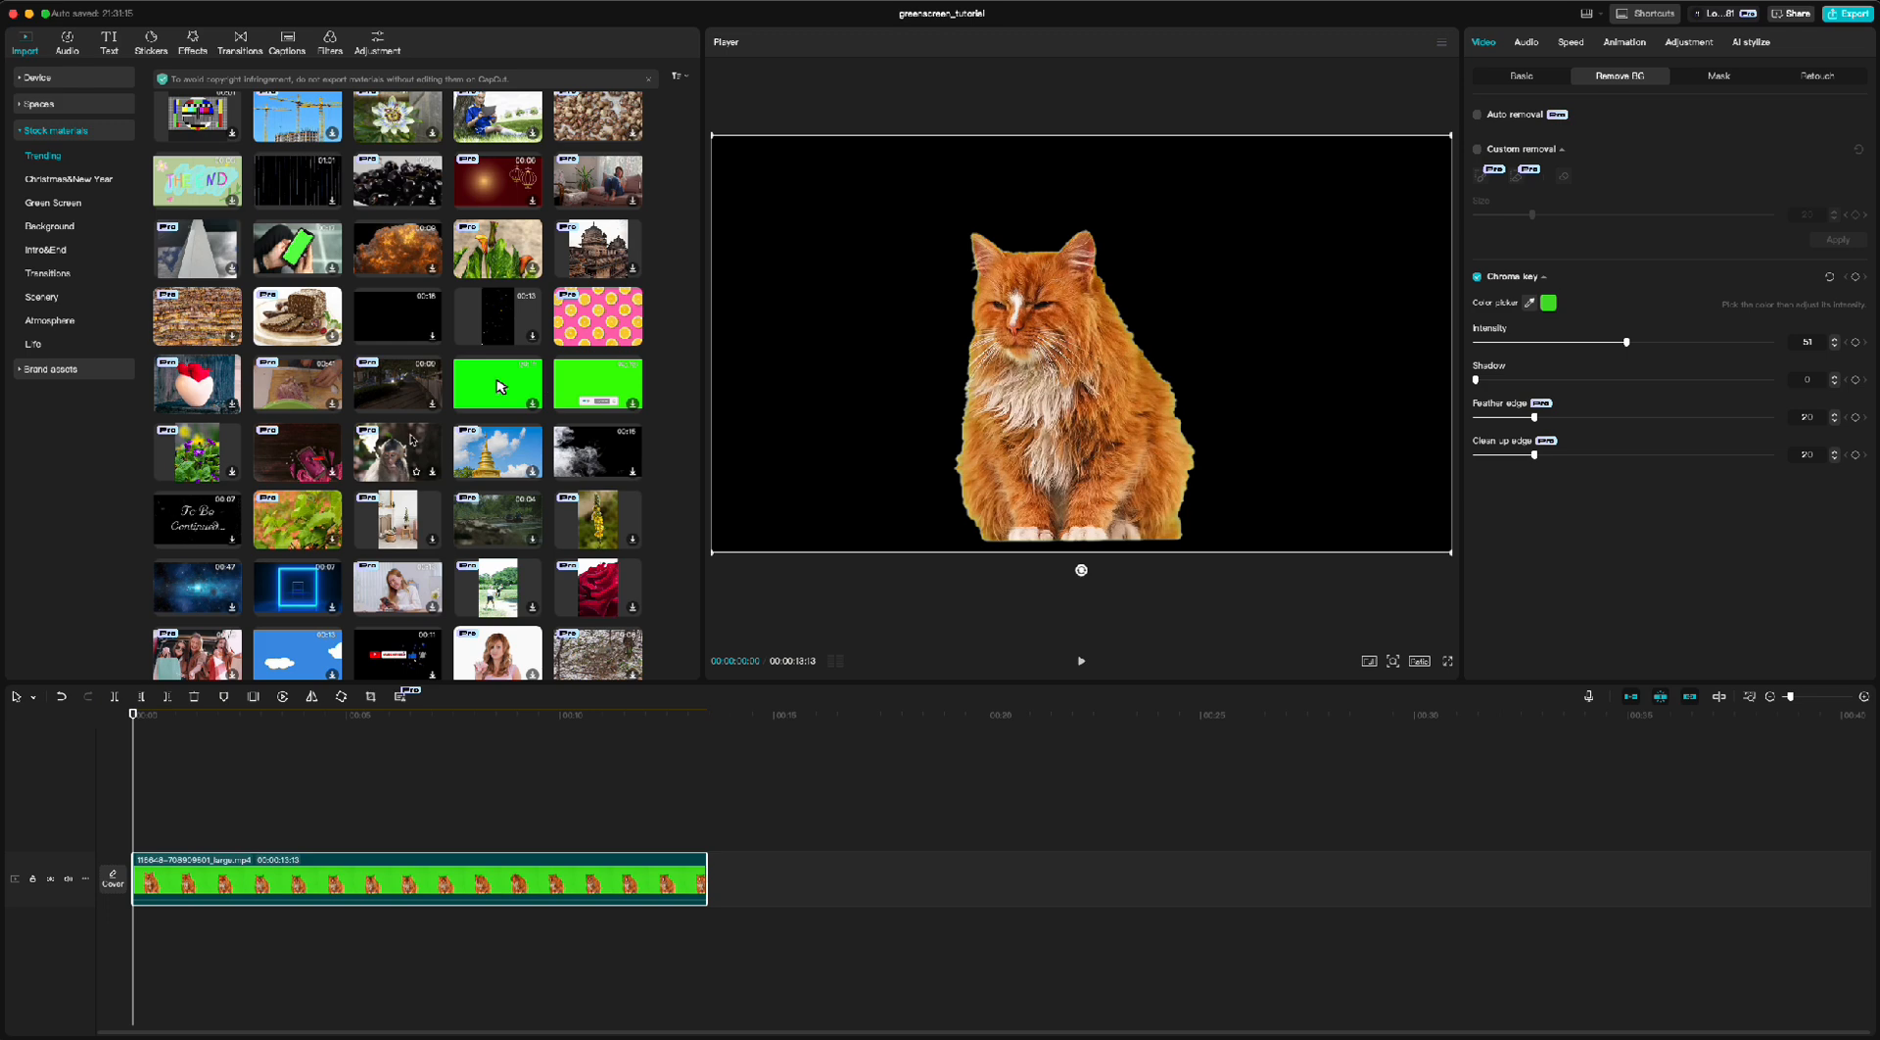
scroll(435, 372, "up", 1)
left_click(575, 374)
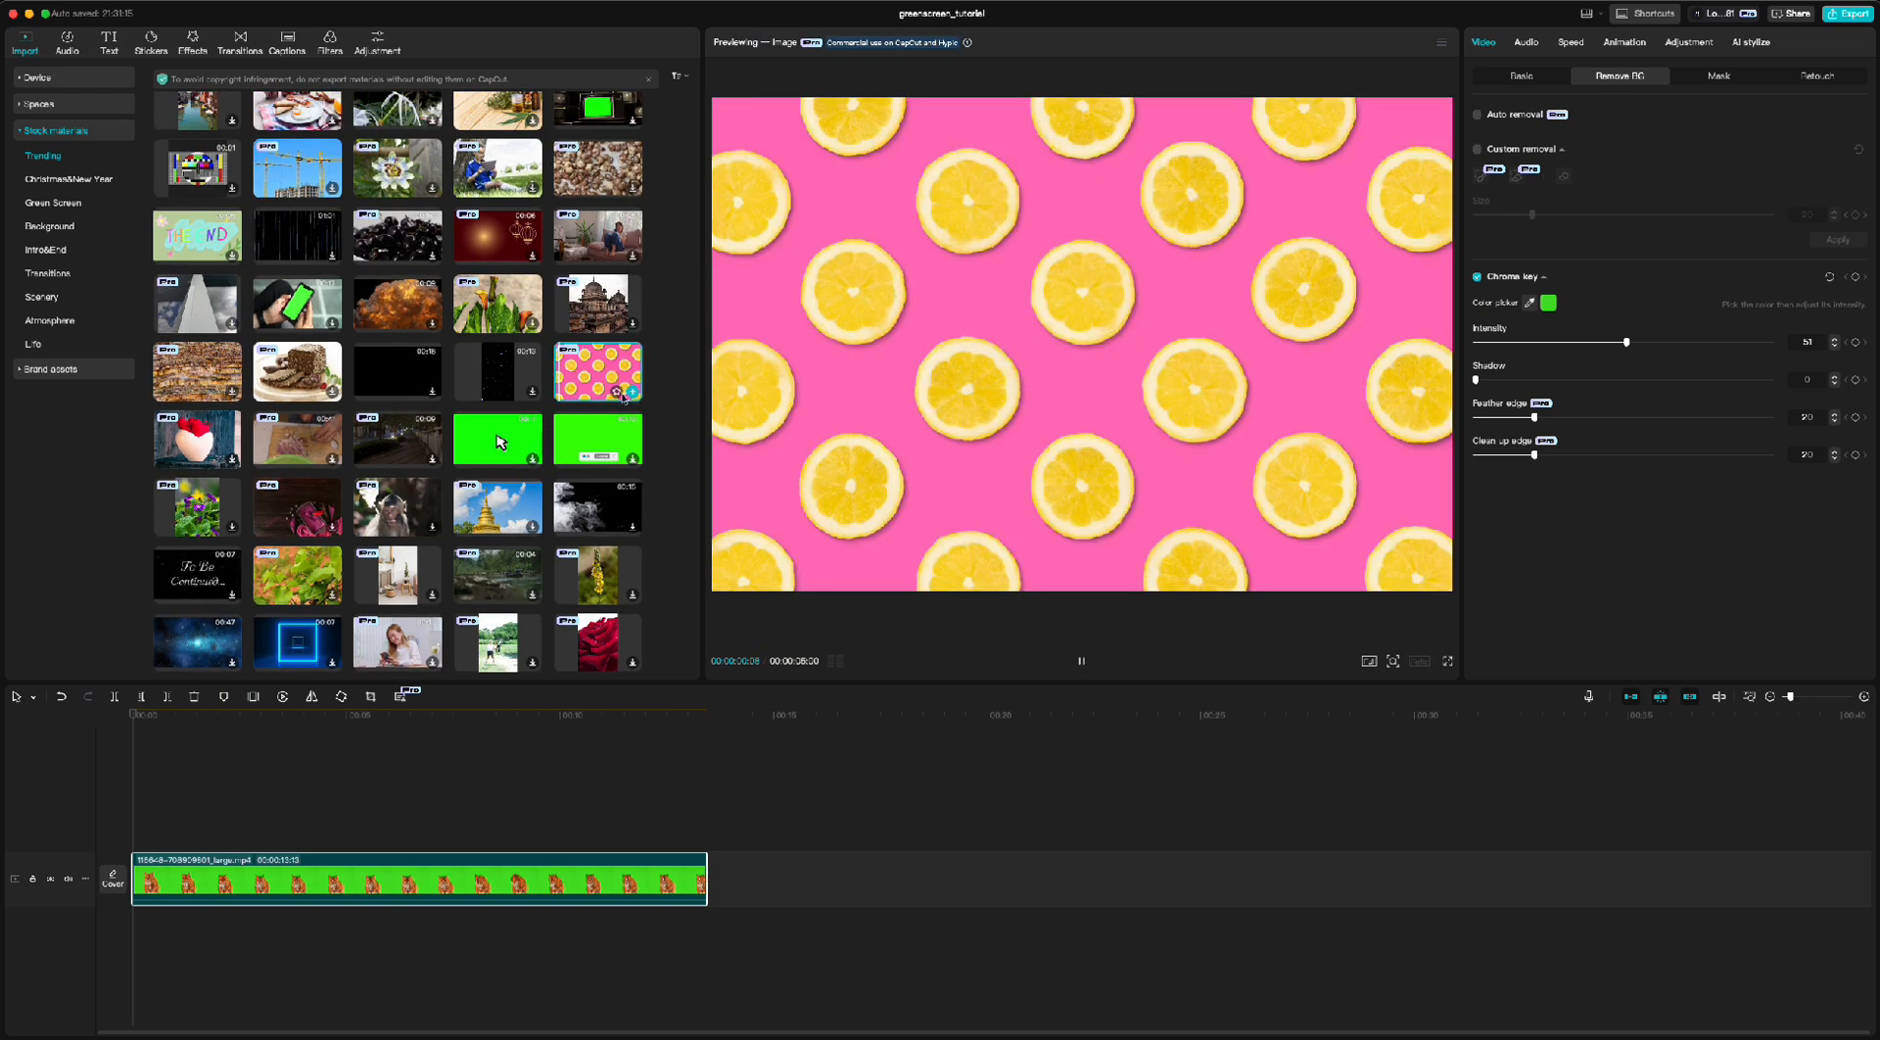
Step: Add the pink lemon-slice image at the start of the main track and place the cat clip on a track above, aligned to the start
left_click_drag(635, 397, 228, 877)
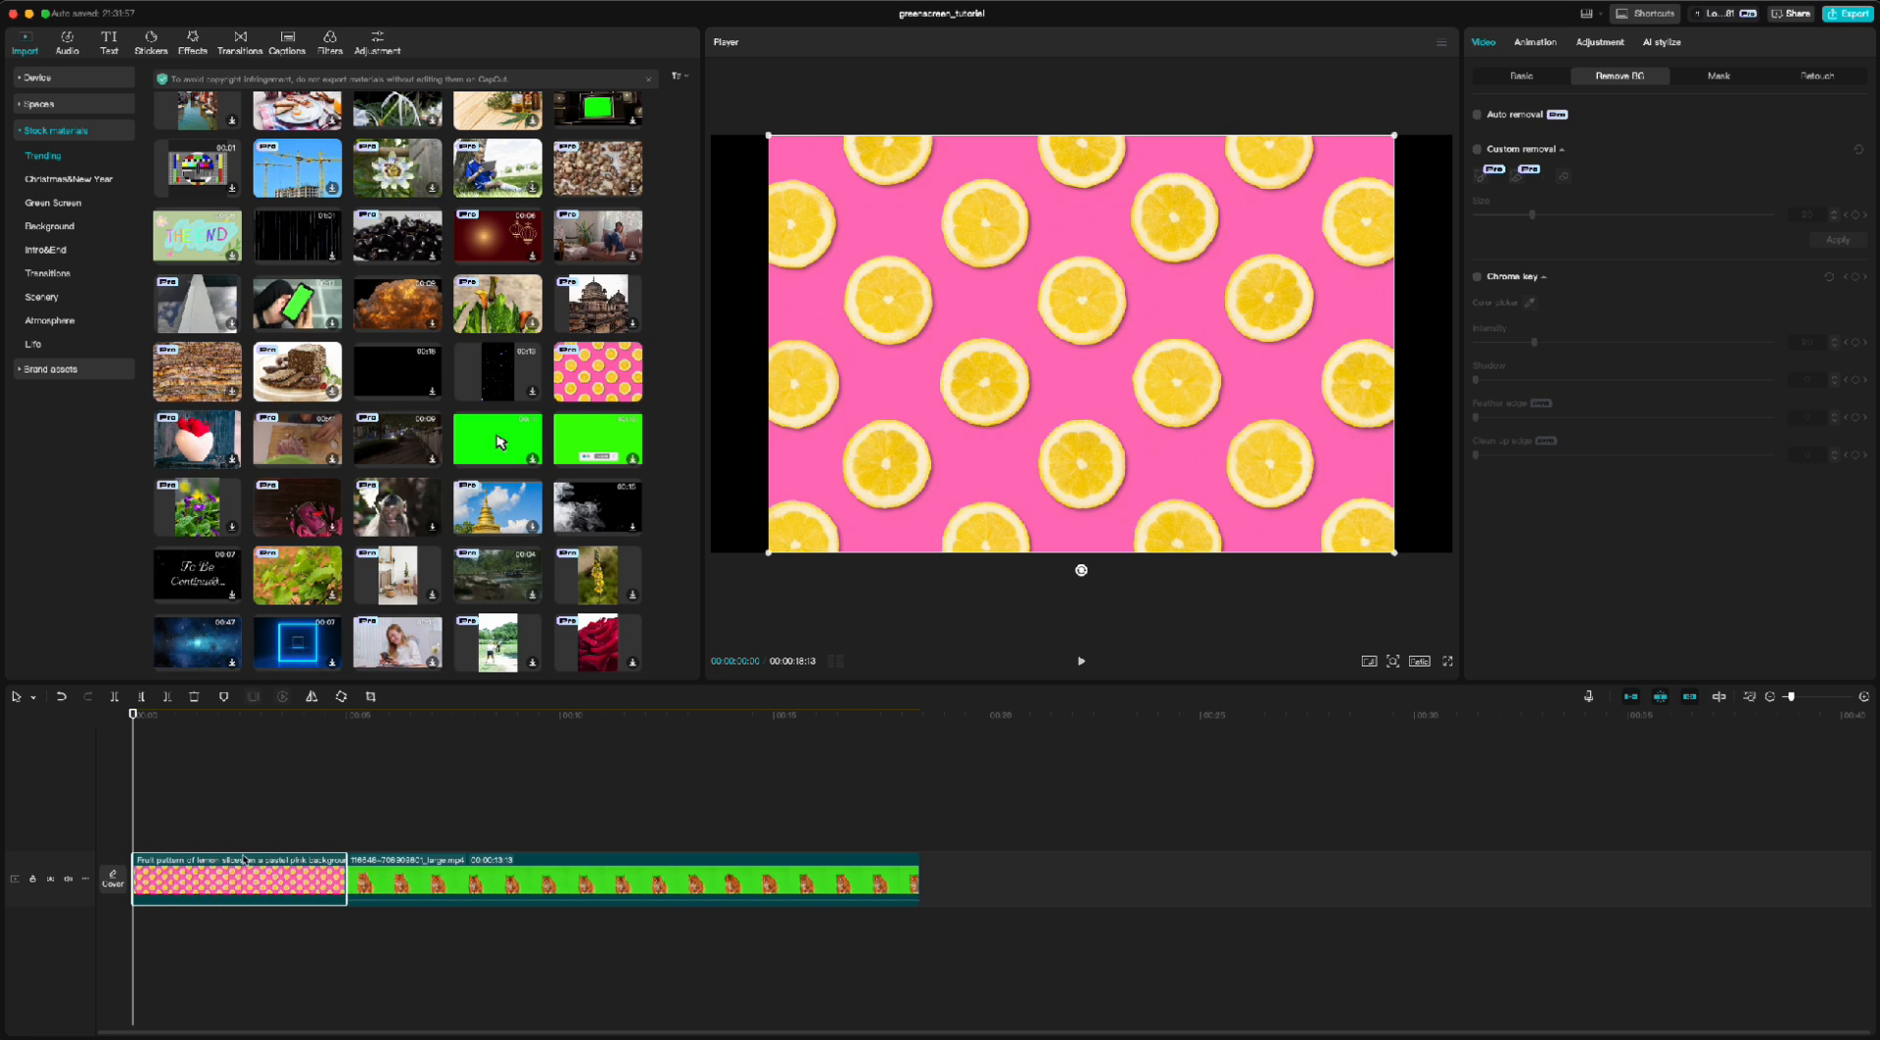
left_click_drag(459, 880, 246, 831)
left_click(296, 880)
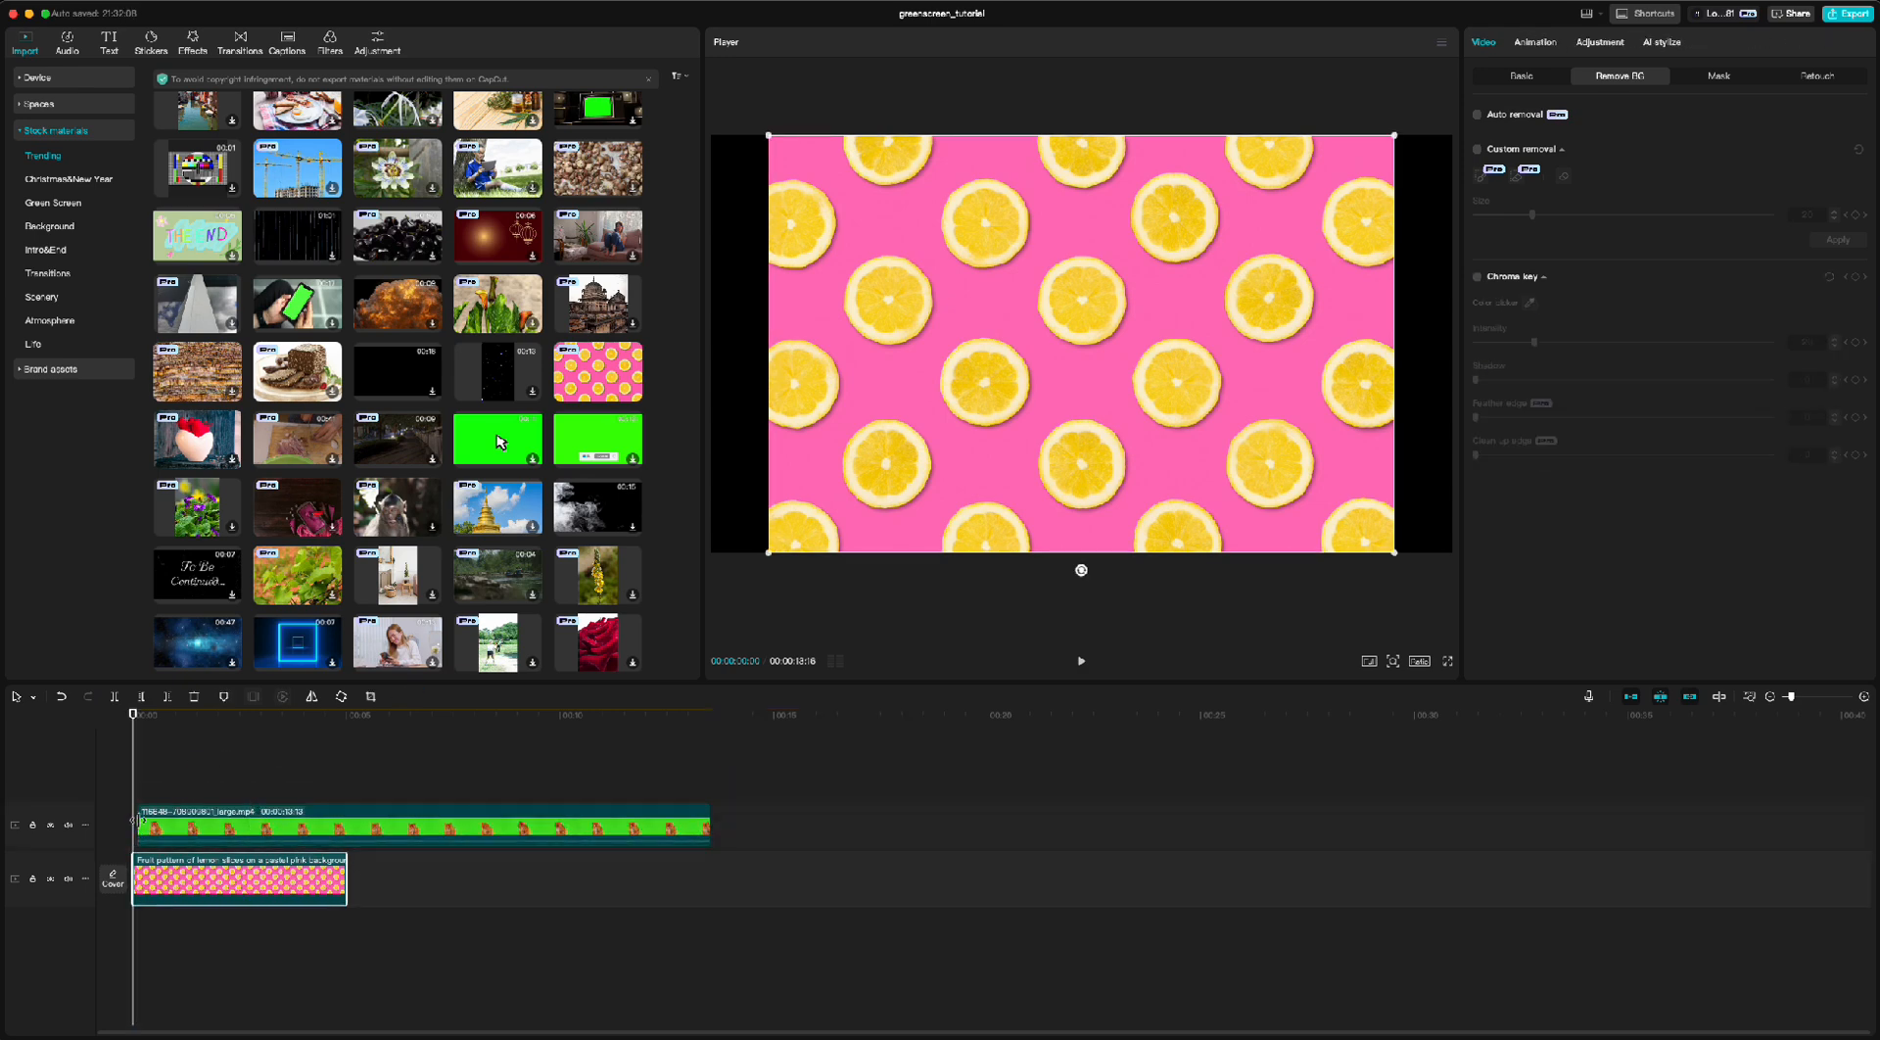
left_click(235, 831)
left_click_drag(235, 831, 232, 831)
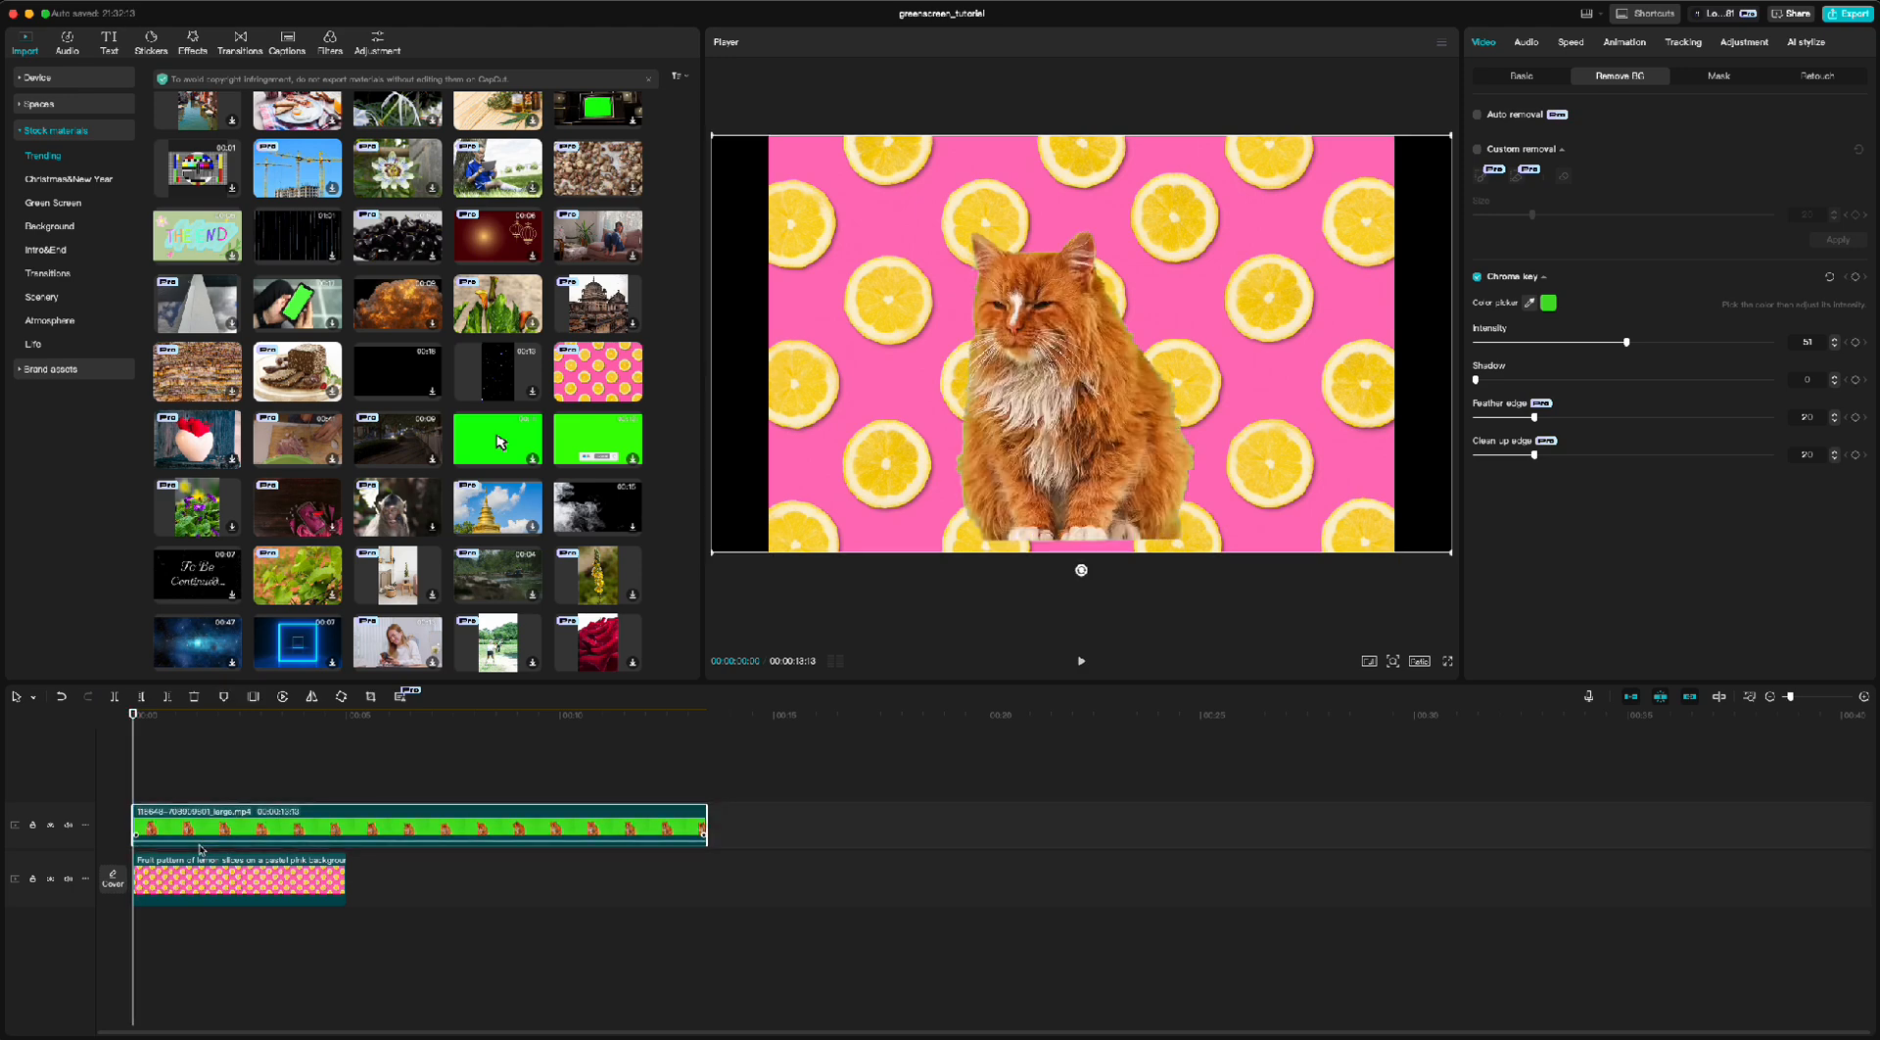
Step: Extend the lemon-slice image to the end of the cat clip and enlarge it to fill the full width of the frame
left_click(334, 884)
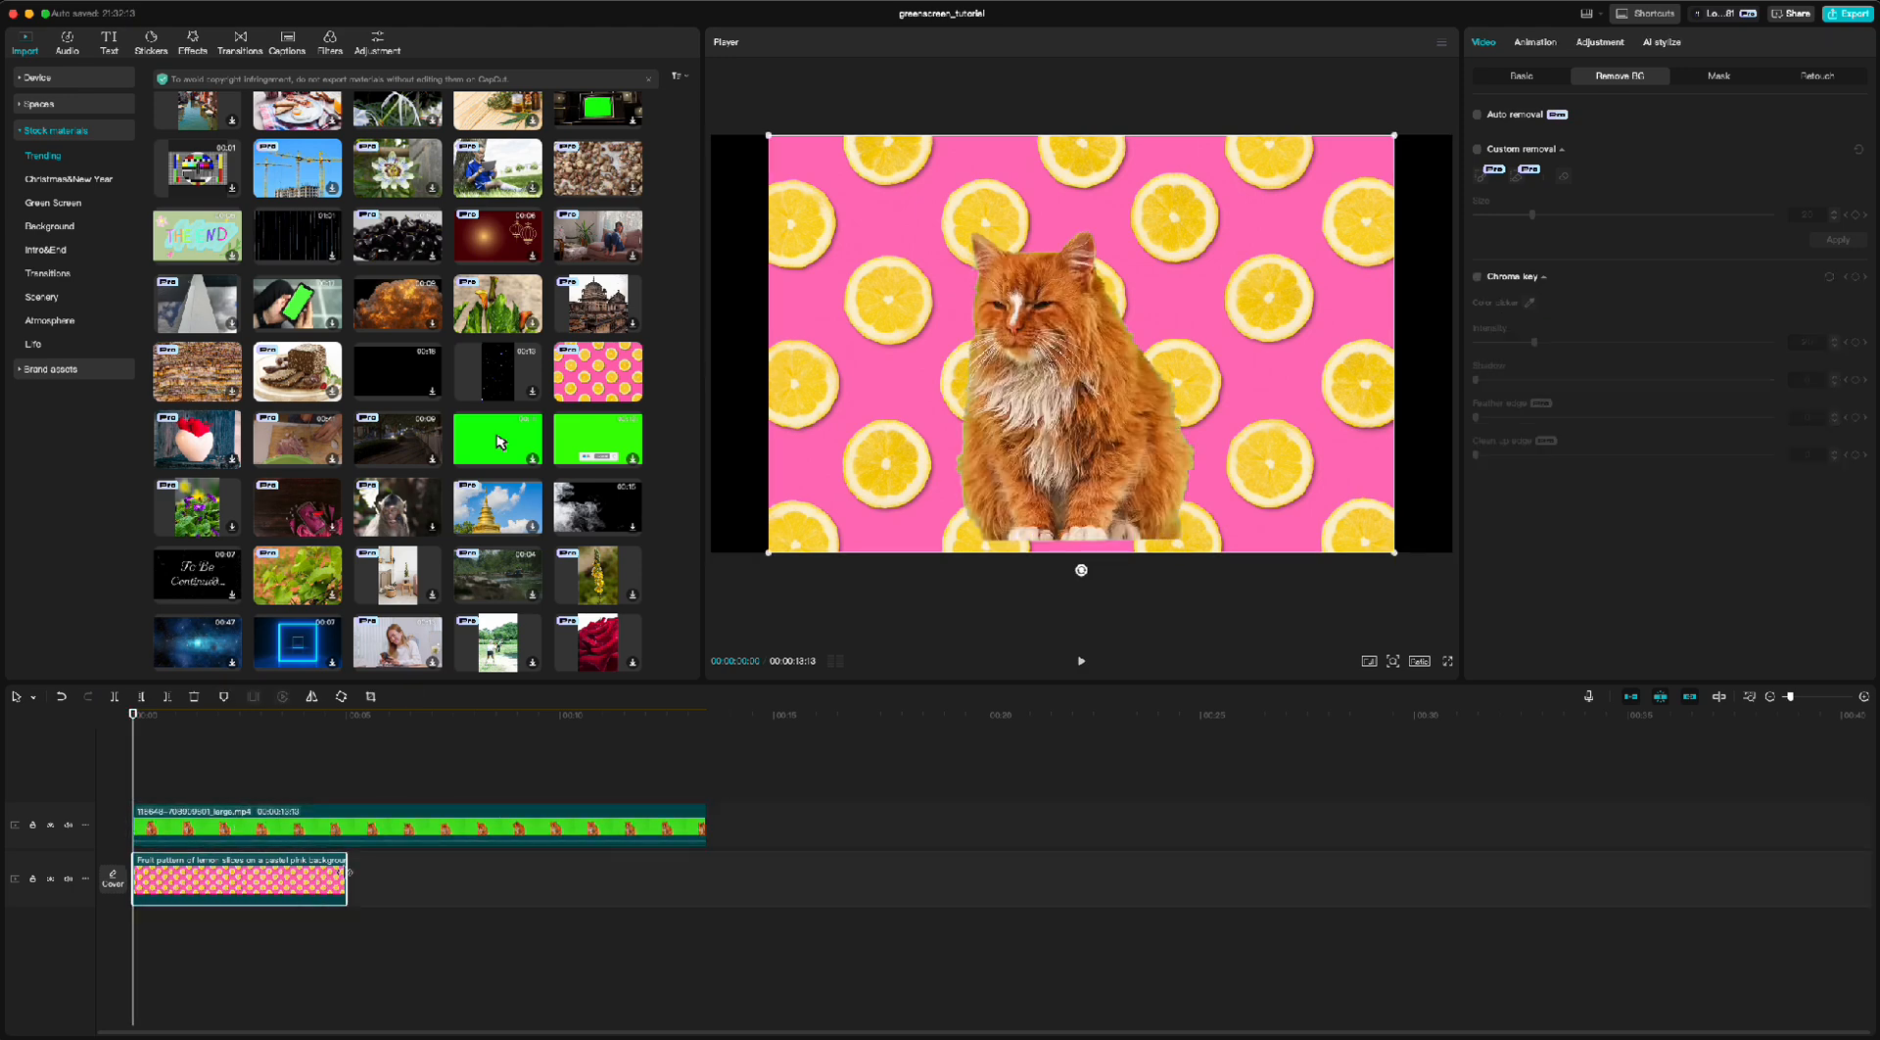
left_click_drag(348, 871, 706, 872)
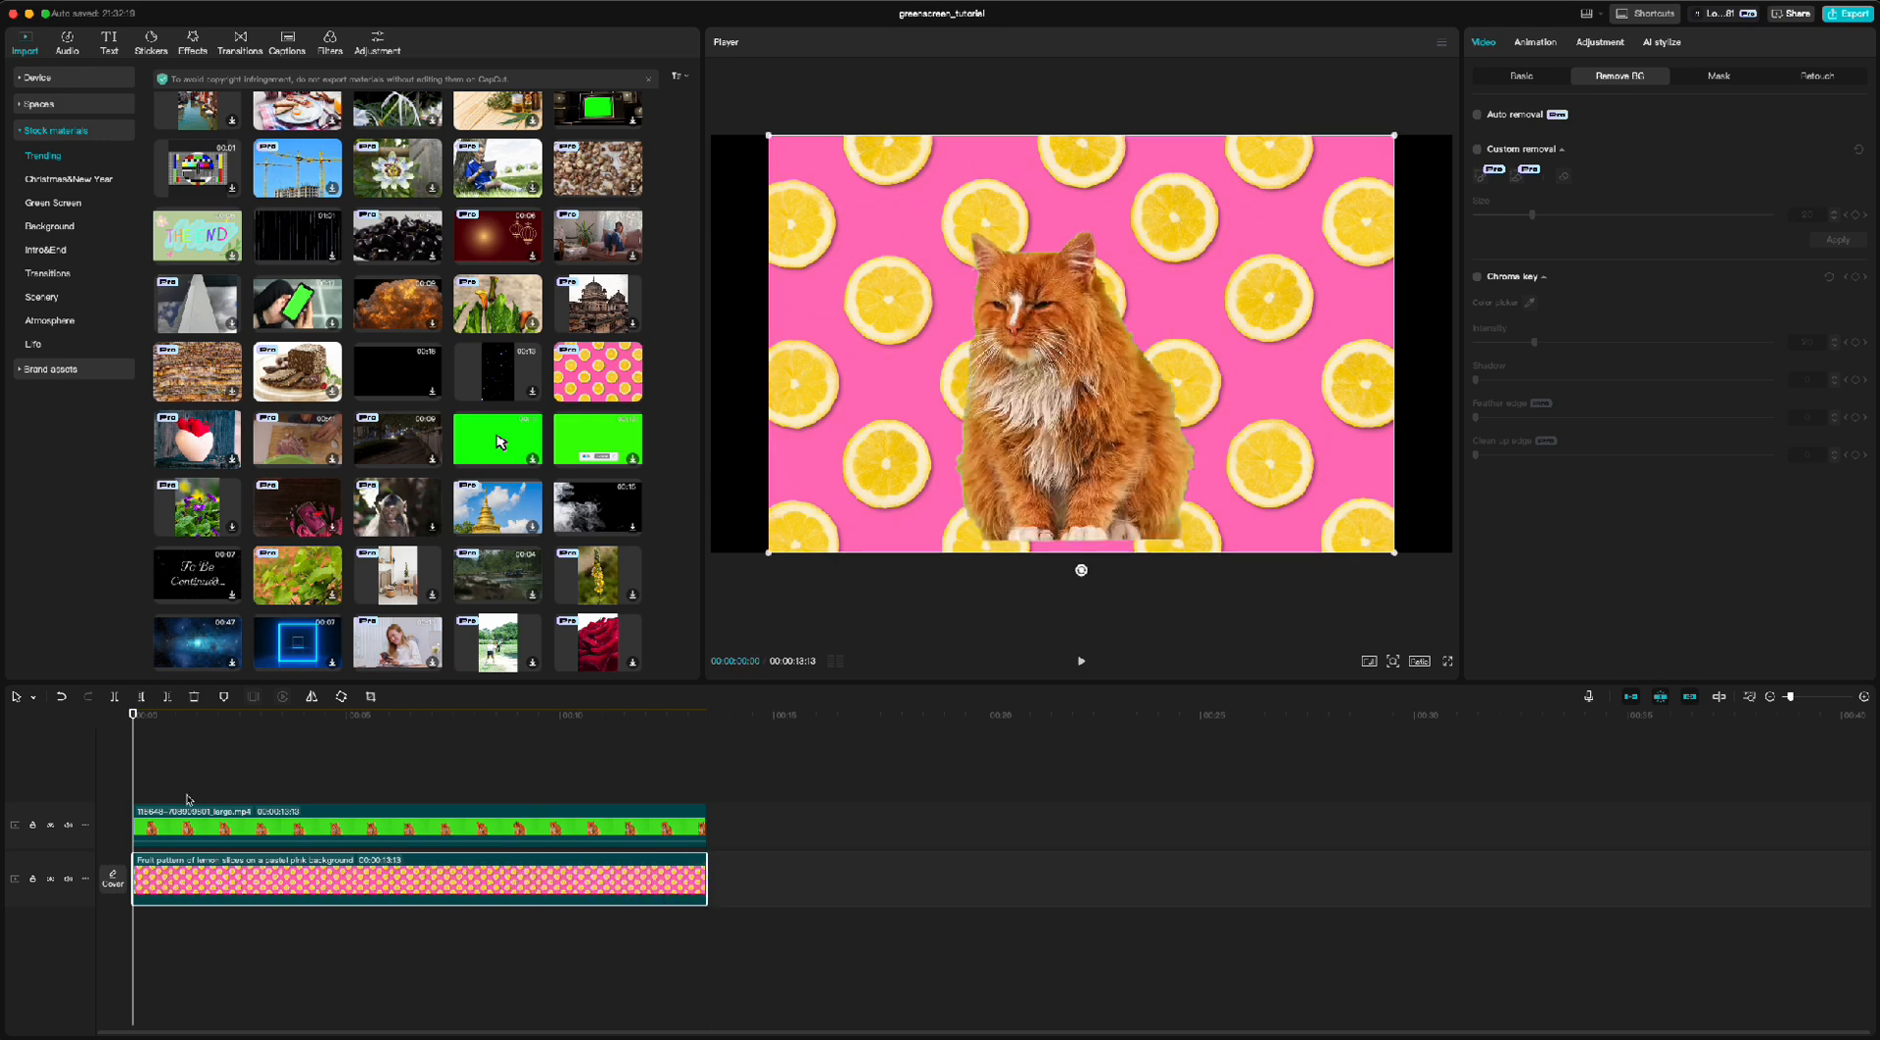
left_click_drag(132, 768, 347, 762)
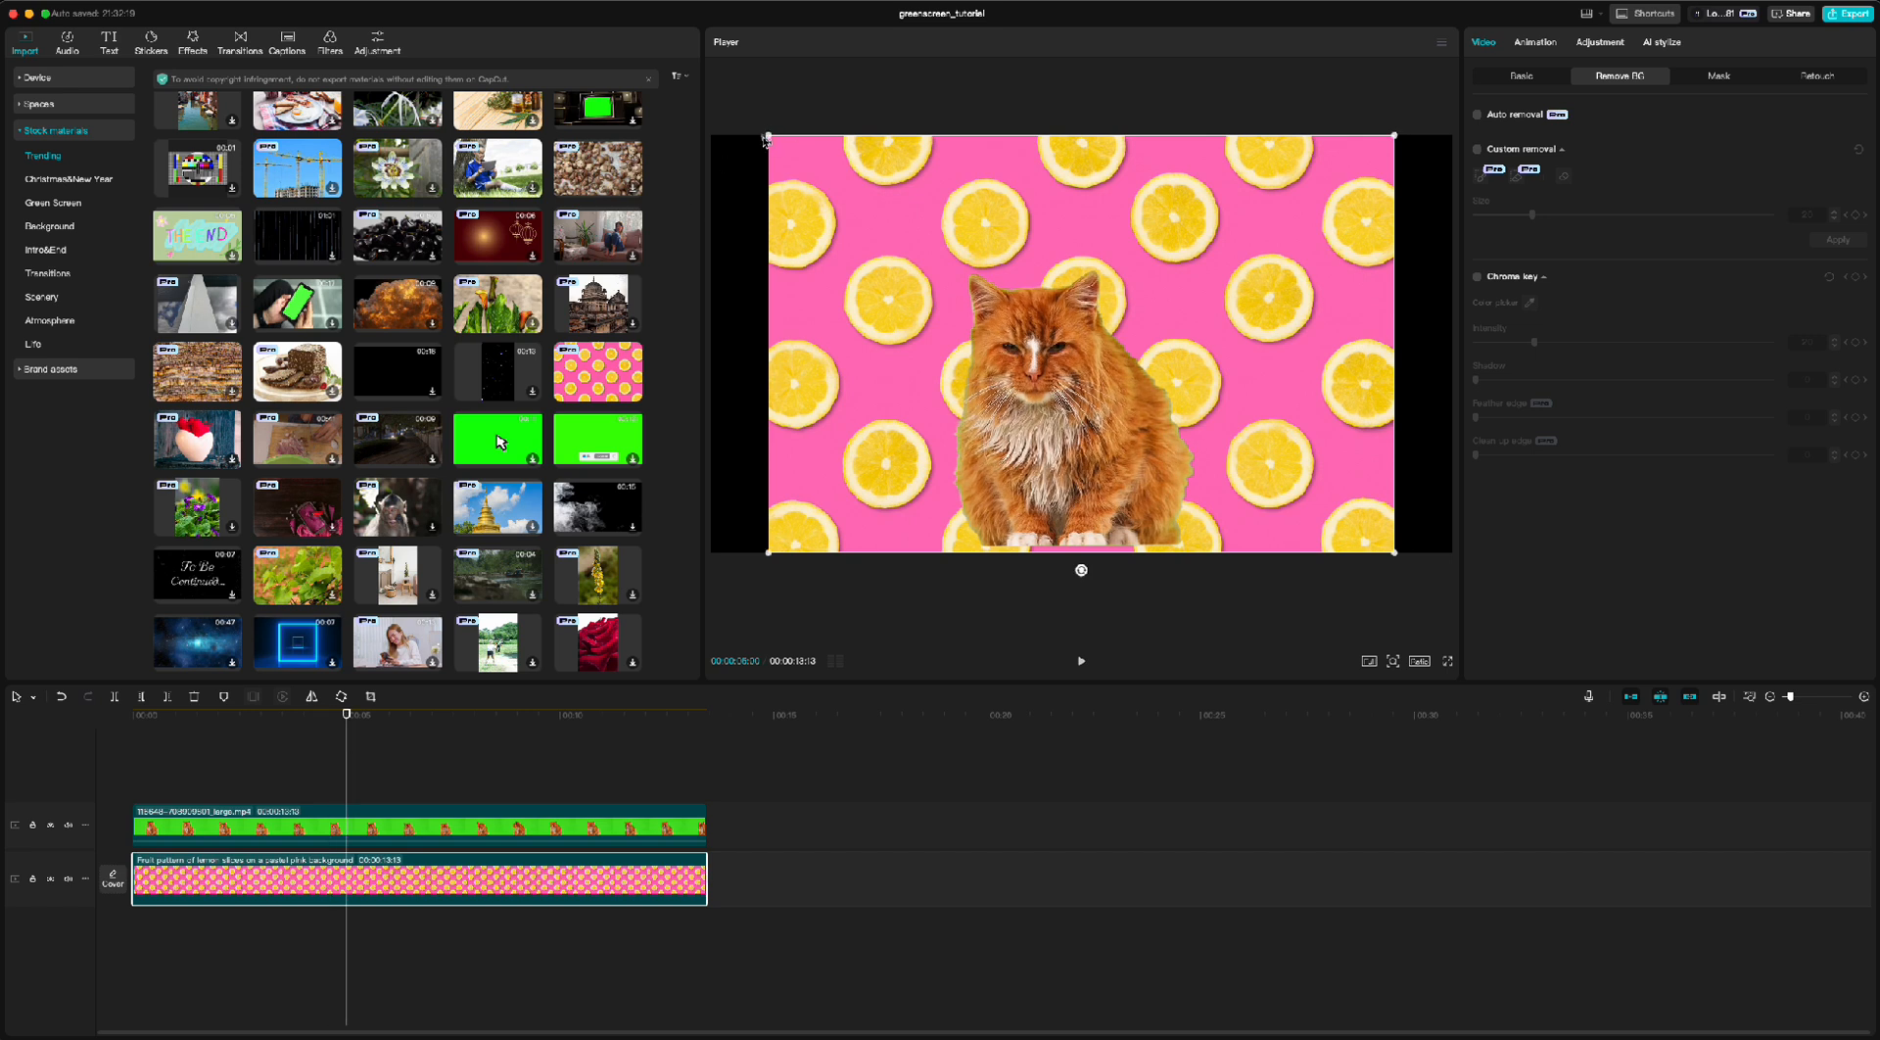
left_click_drag(770, 138, 672, 117)
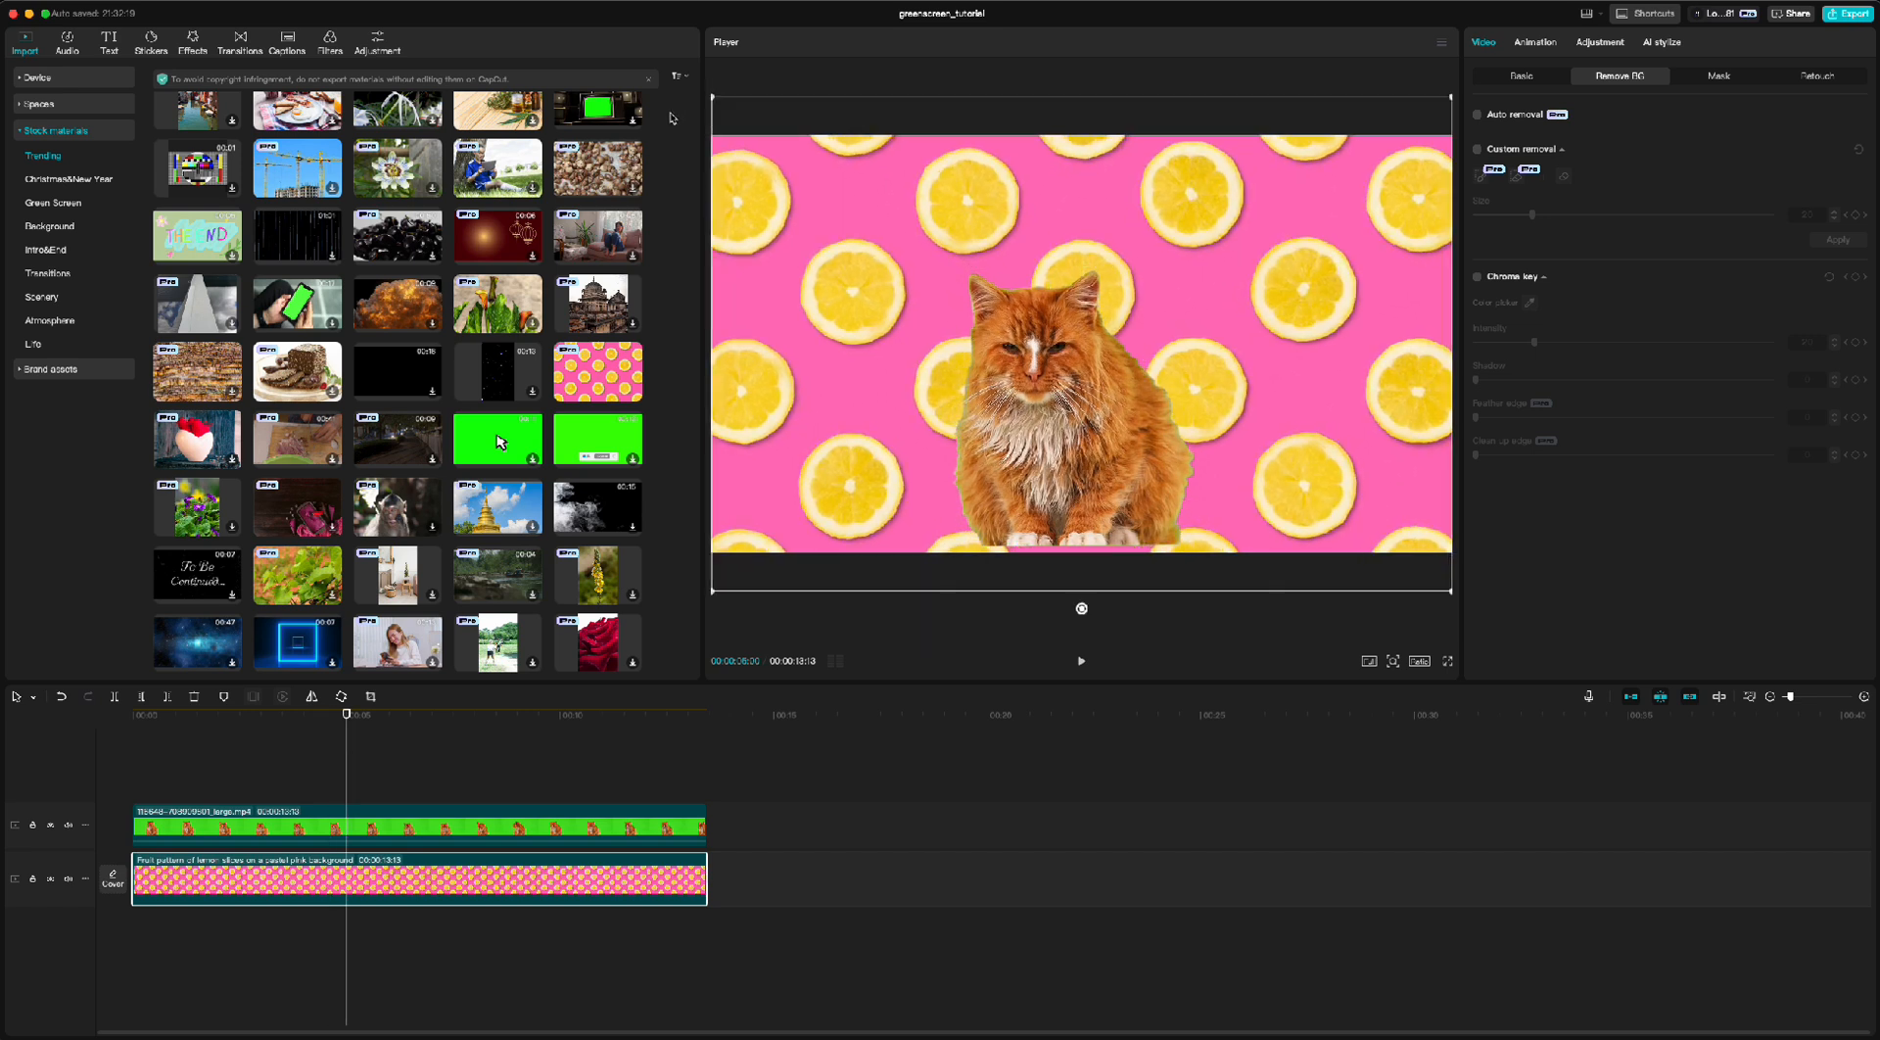